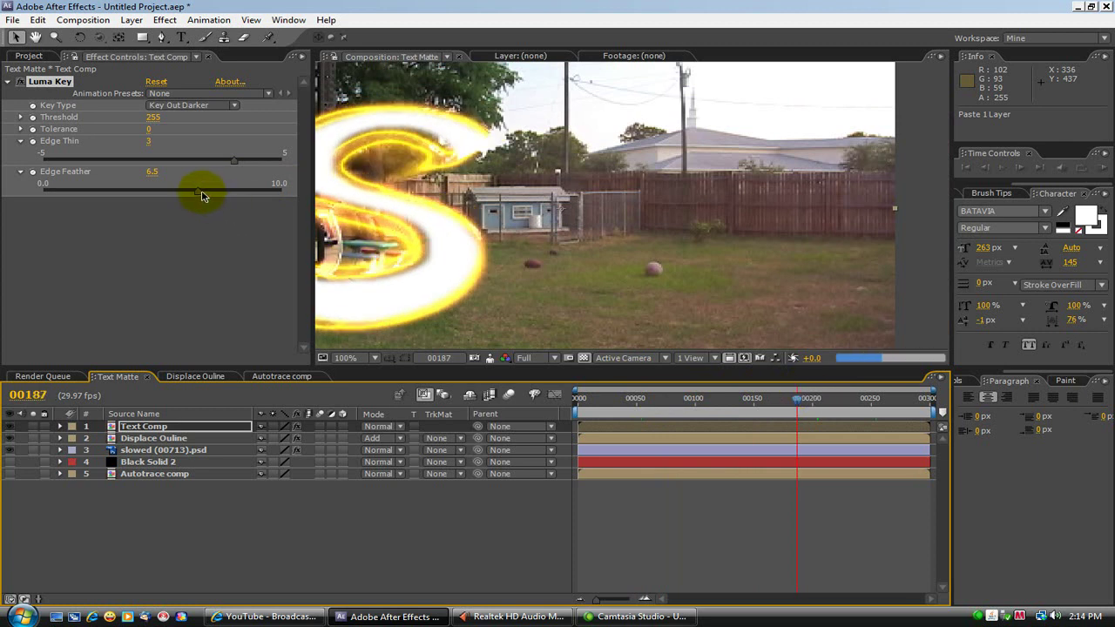
# Set the Luma Key on Text Comp to edge feather 3.4 and edge thin 1, and check it at frame 44.
pyautogui.moveTo(157, 195); pyautogui.dragTo(125, 185)
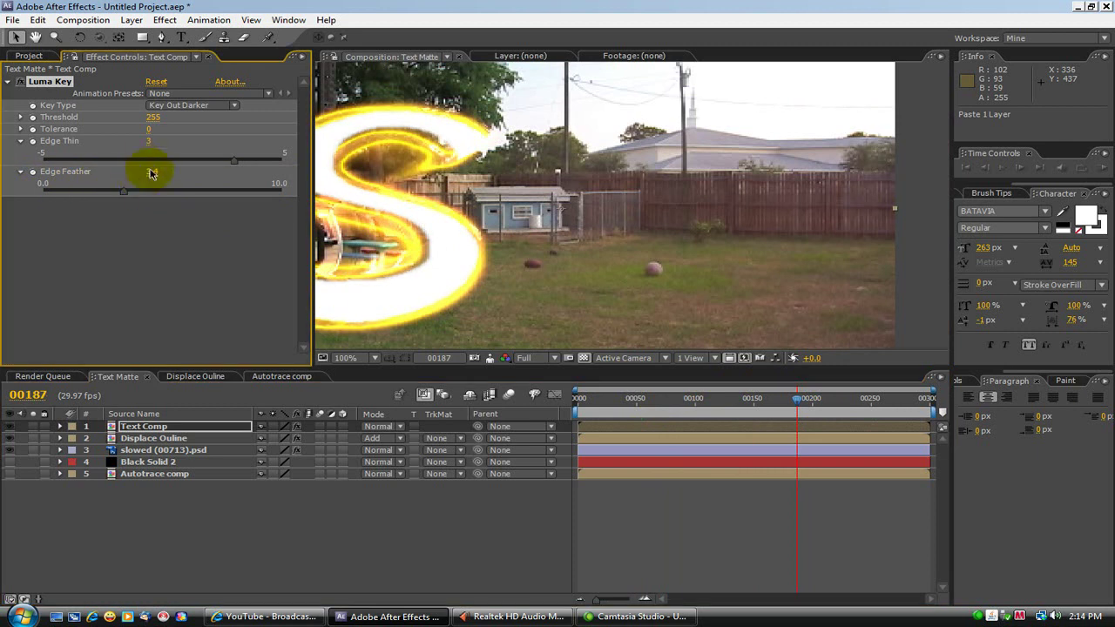
pyautogui.moveTo(232, 166); pyautogui.dragTo(190, 167)
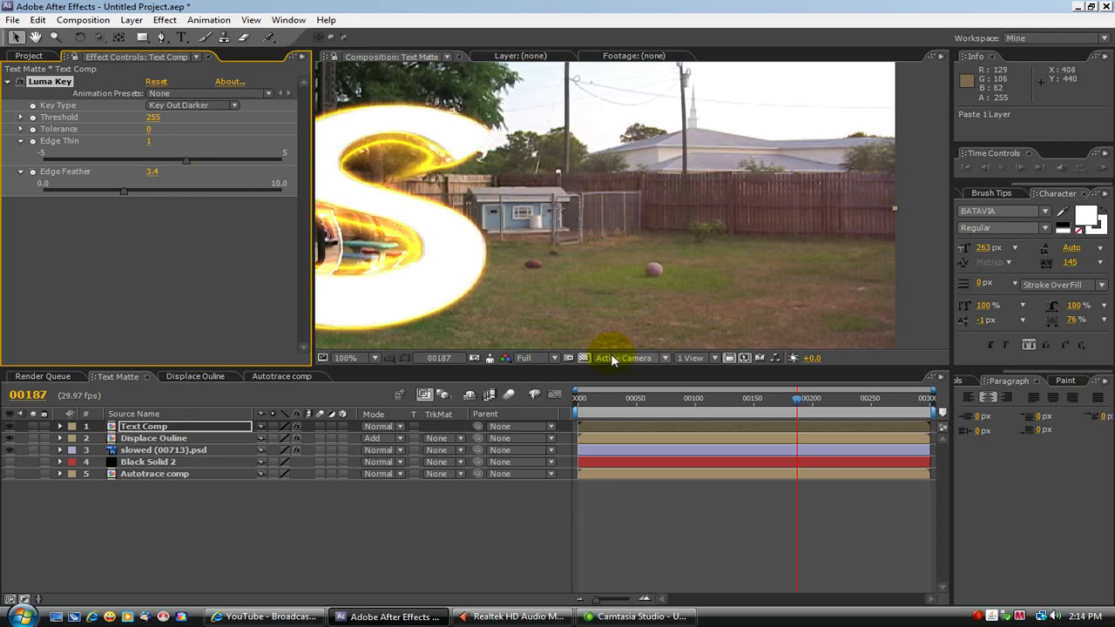
pyautogui.moveTo(800, 398); pyautogui.dragTo(630, 381)
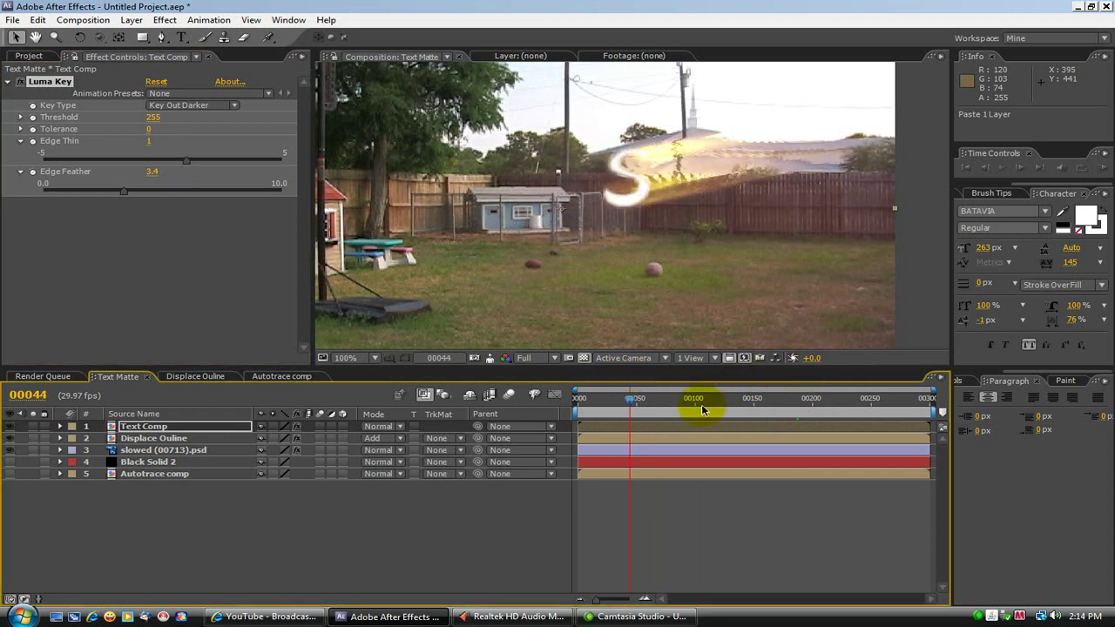
# Play a preview of the Text Matte composition from the first frame, then go to frame 53.
pyautogui.moveTo(632, 405); pyautogui.dragTo(574, 404)
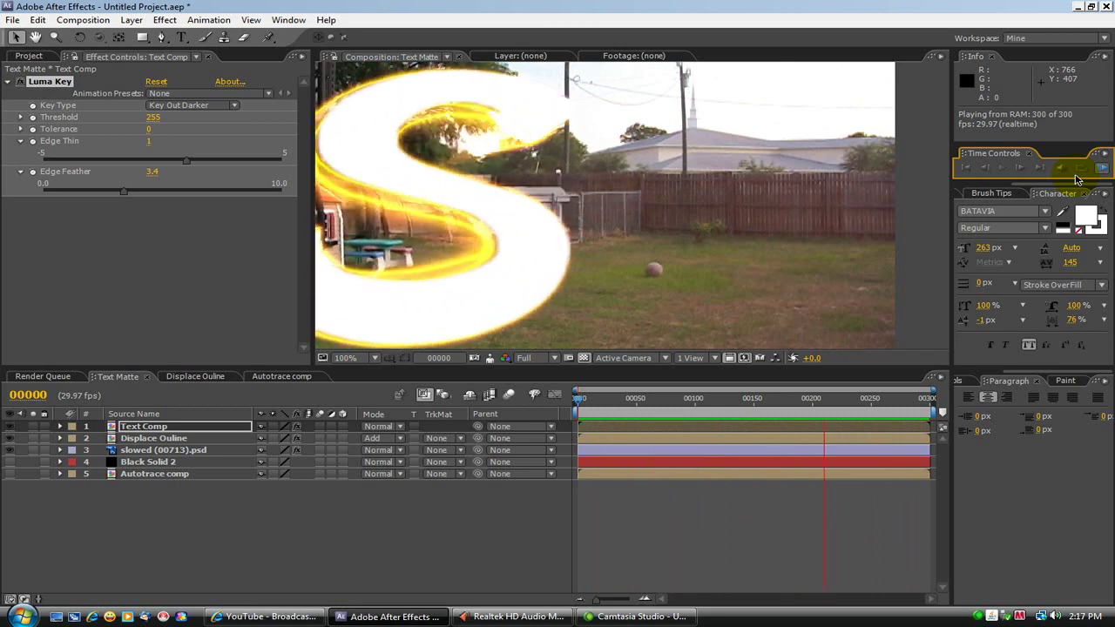
pyautogui.click(1078, 180)
pyautogui.moveTo(582, 405)
pyautogui.mouseDown()
pyautogui.moveTo(715, 406)
pyautogui.moveTo(648, 407)
pyautogui.moveTo(638, 387)
pyautogui.mouseUp()
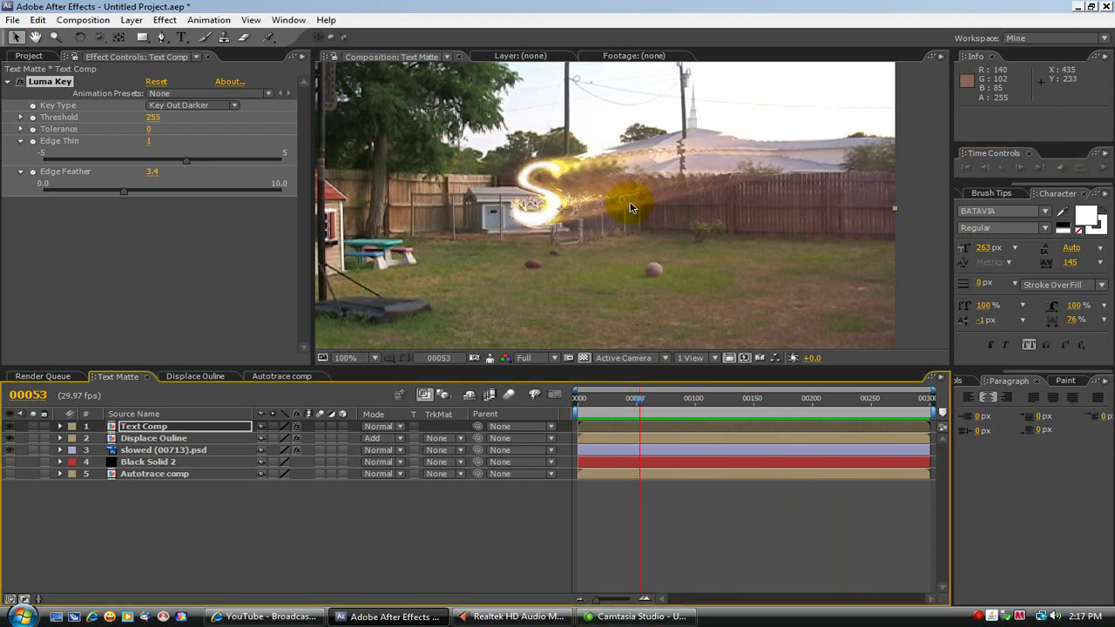
# Set the Echo starting intensity of the auto-traced layer in Displace Ouline to 0.18 and return to Text Matte.
pyautogui.click(192, 377)
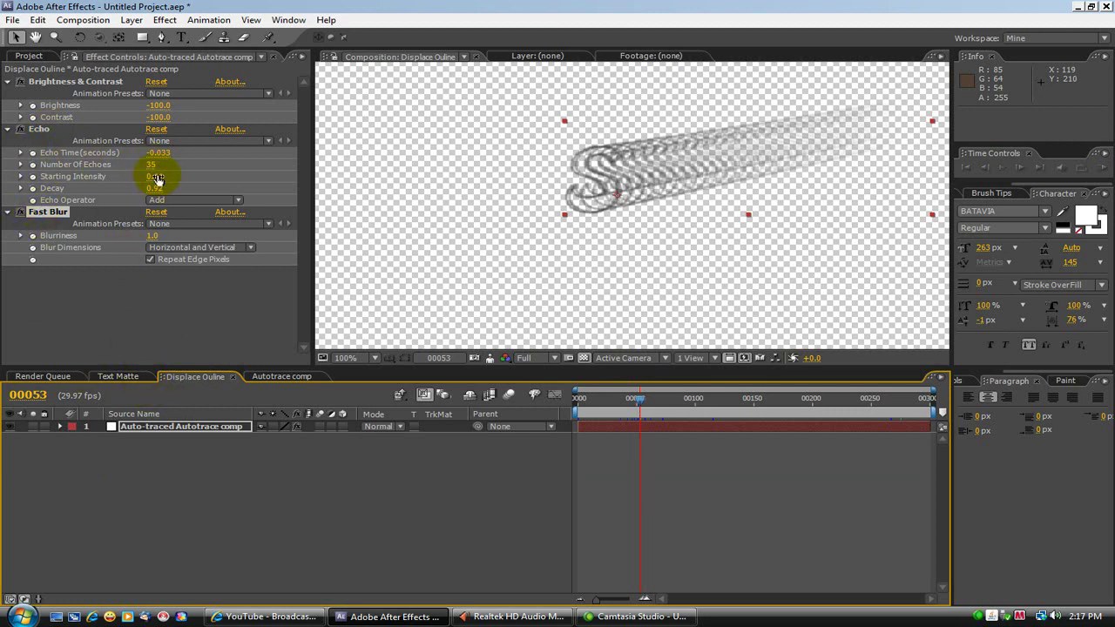
pyautogui.moveTo(154, 176); pyautogui.dragTo(139, 178)
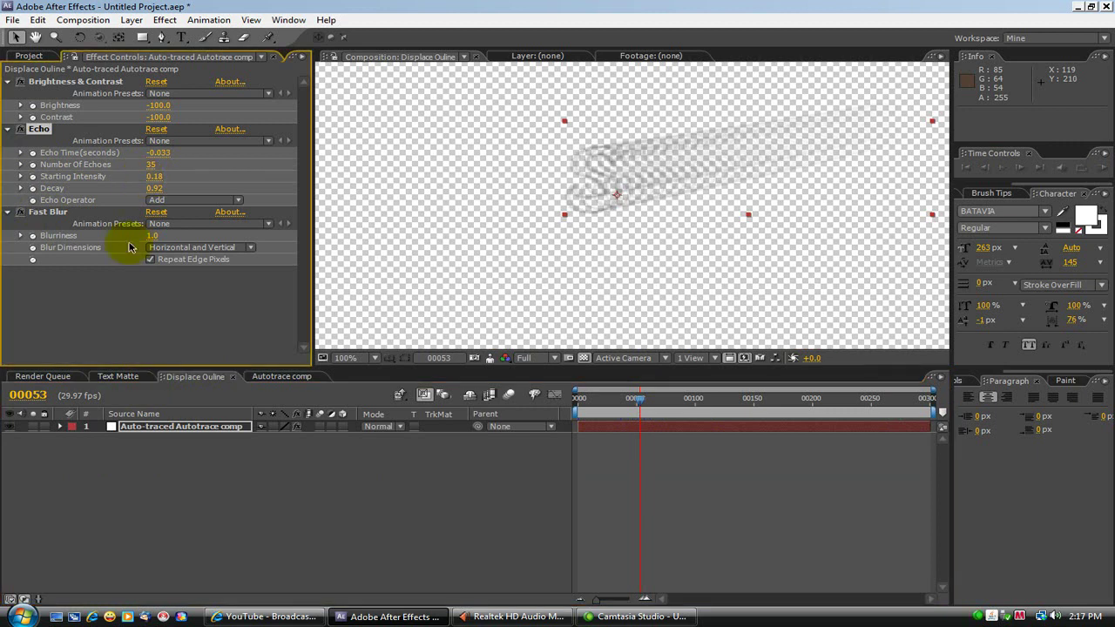
pyautogui.click(122, 376)
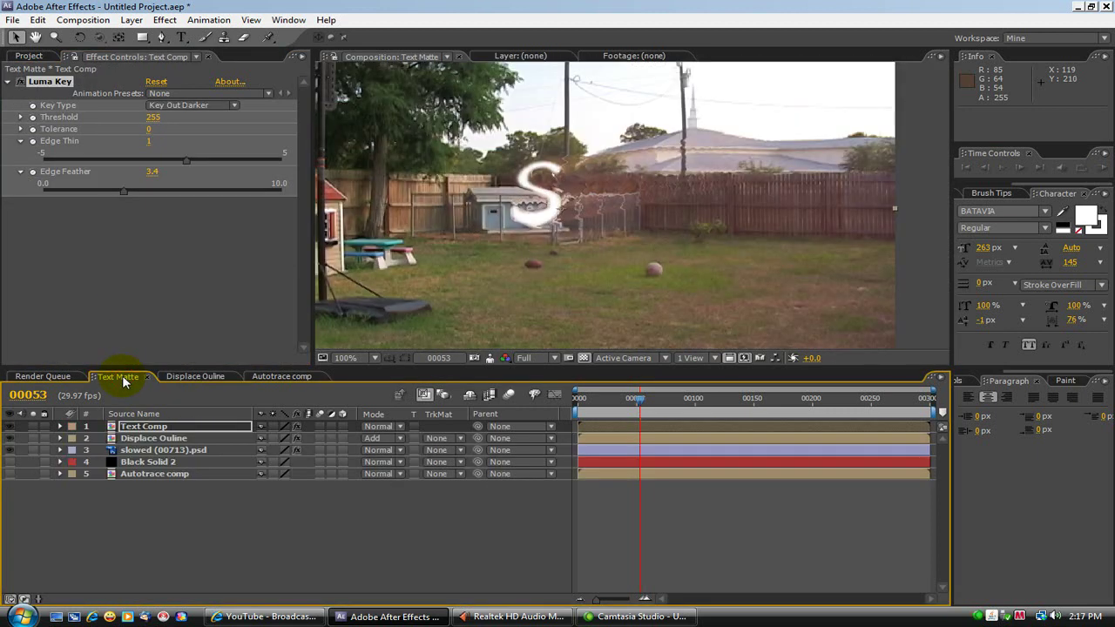
# At frame 62, set the Glow on the Displace Ouline layer to intensity 2.0 and threshold 3.9%, and inspect the letter up close.
pyautogui.moveTo(641, 402)
pyautogui.mouseDown()
pyautogui.moveTo(672, 401)
pyautogui.moveTo(602, 400)
pyautogui.moveTo(632, 400)
pyautogui.mouseUp()
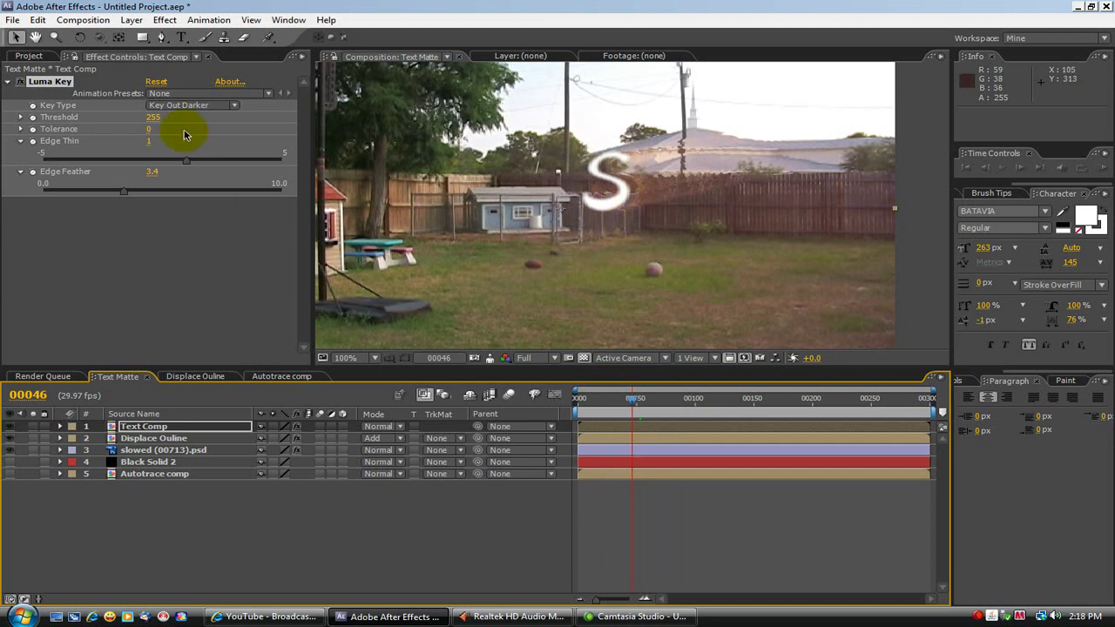
pyautogui.moveTo(632, 407); pyautogui.dragTo(652, 393)
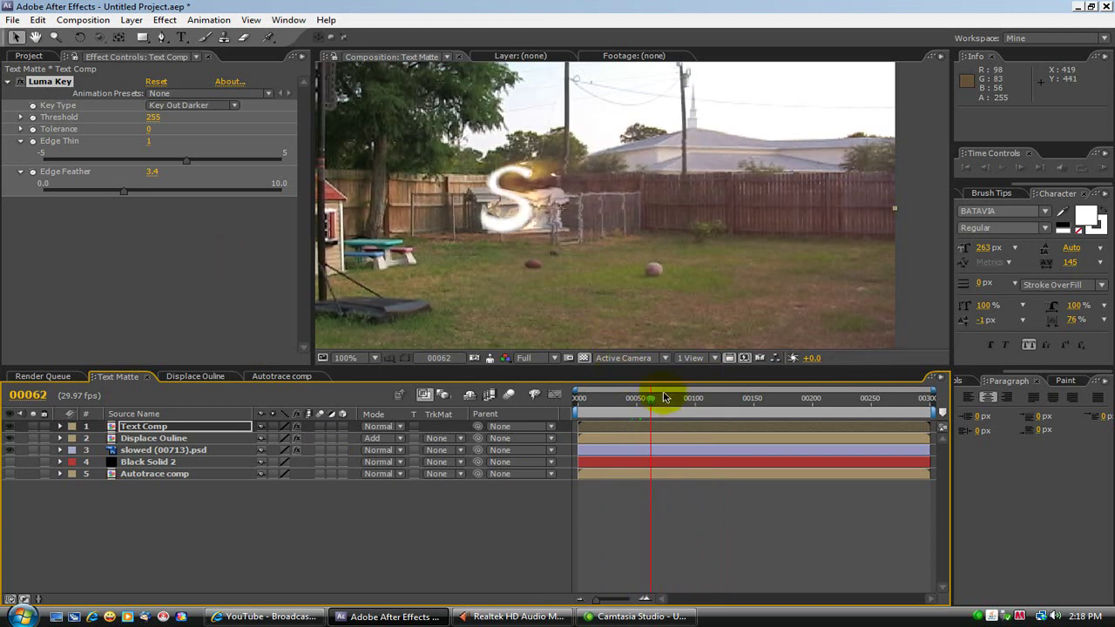
pyautogui.click(140, 442)
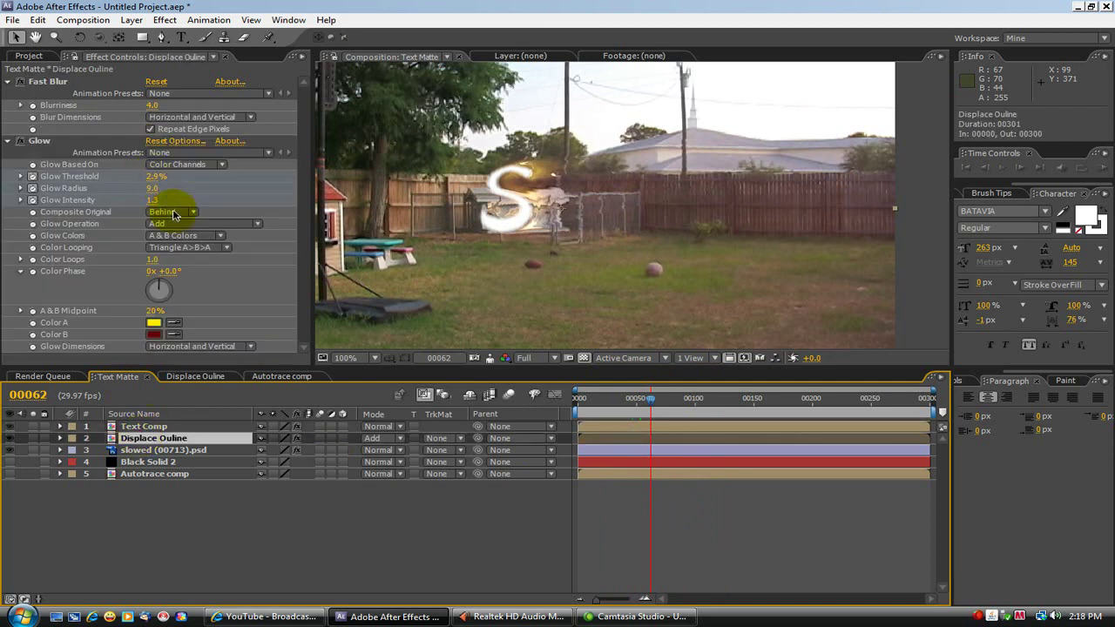
pyautogui.moveTo(152, 199); pyautogui.dragTo(207, 202)
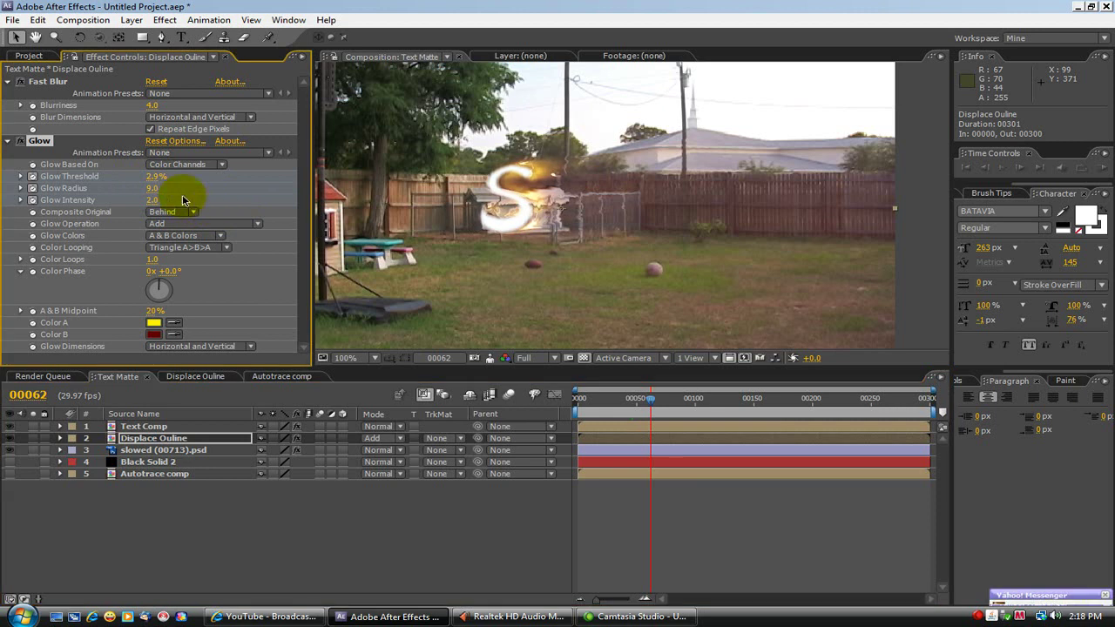
pyautogui.moveTo(153, 176)
pyautogui.mouseDown()
pyautogui.moveTo(130, 178)
pyautogui.moveTo(146, 181)
pyautogui.mouseUp()
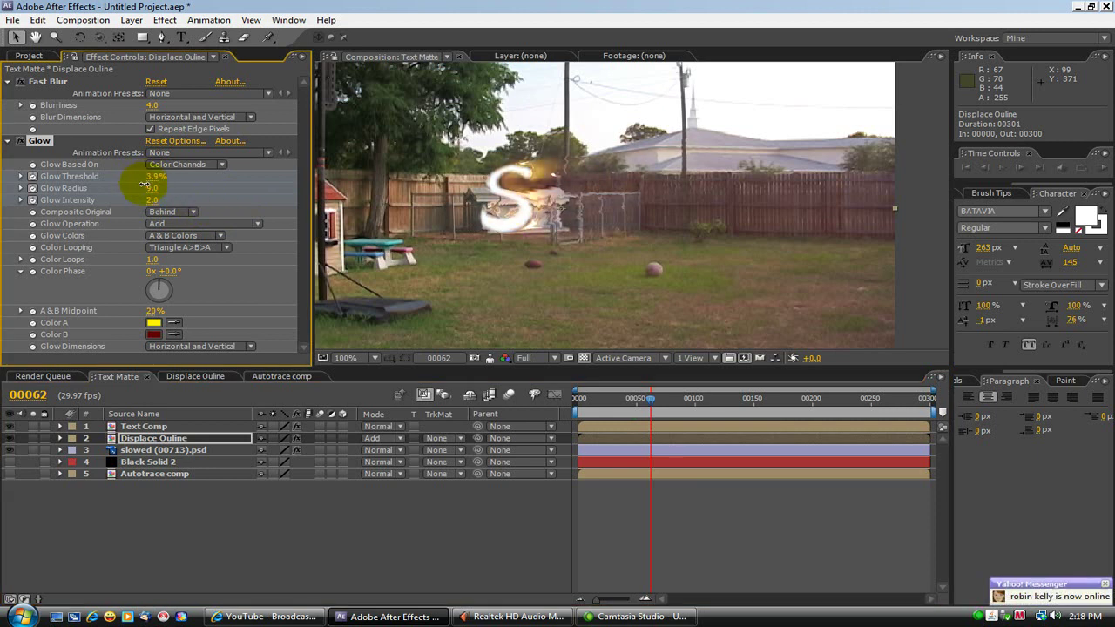
pyautogui.scroll(1, 598, 271)
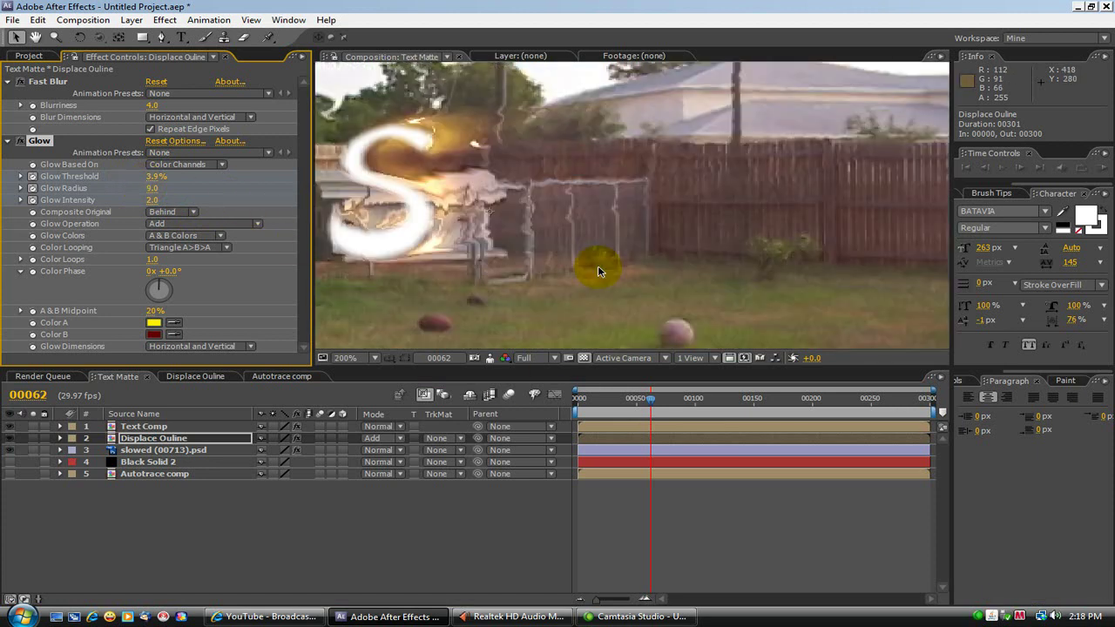
pyautogui.scroll(-1, 596, 271)
# Go to frame 72, strongly raise the Echo starting intensity in Displace Ouline, and check the effect in Text Matte.
pyautogui.moveTo(660, 399); pyautogui.dragTo(664, 369)
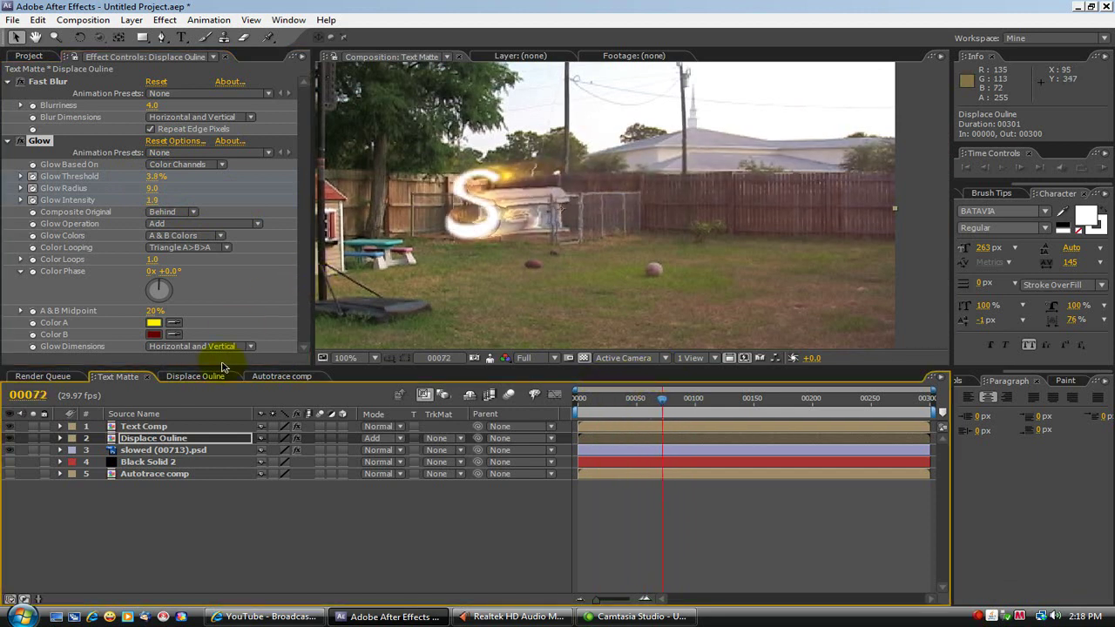
pyautogui.click(200, 377)
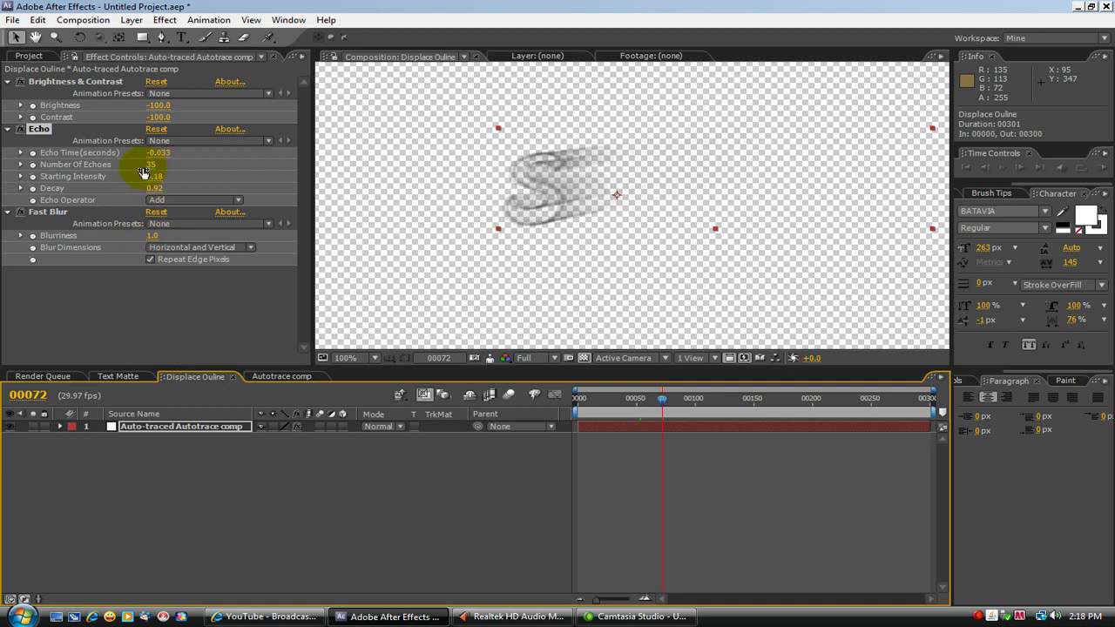
pyautogui.moveTo(161, 174); pyautogui.dragTo(299, 177)
pyautogui.click(117, 376)
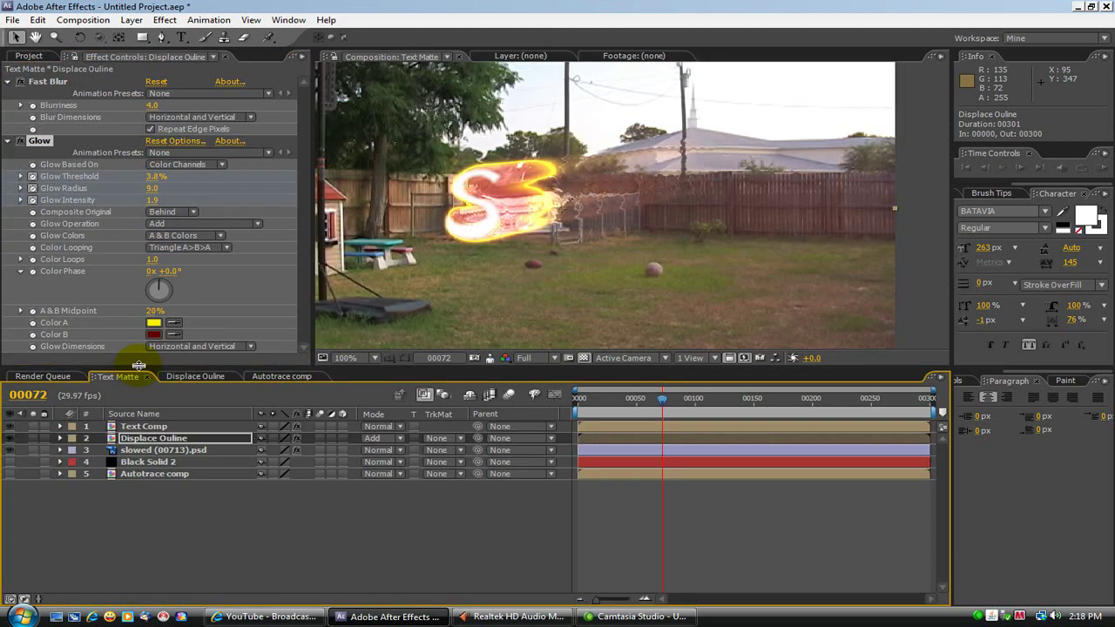
# Set the Echo starting intensity of the auto-traced layer in Displace Ouline to 0.22.
pyautogui.click(194, 377)
pyautogui.moveTo(139, 181); pyautogui.dragTo(106, 188)
pyautogui.click(106, 188)
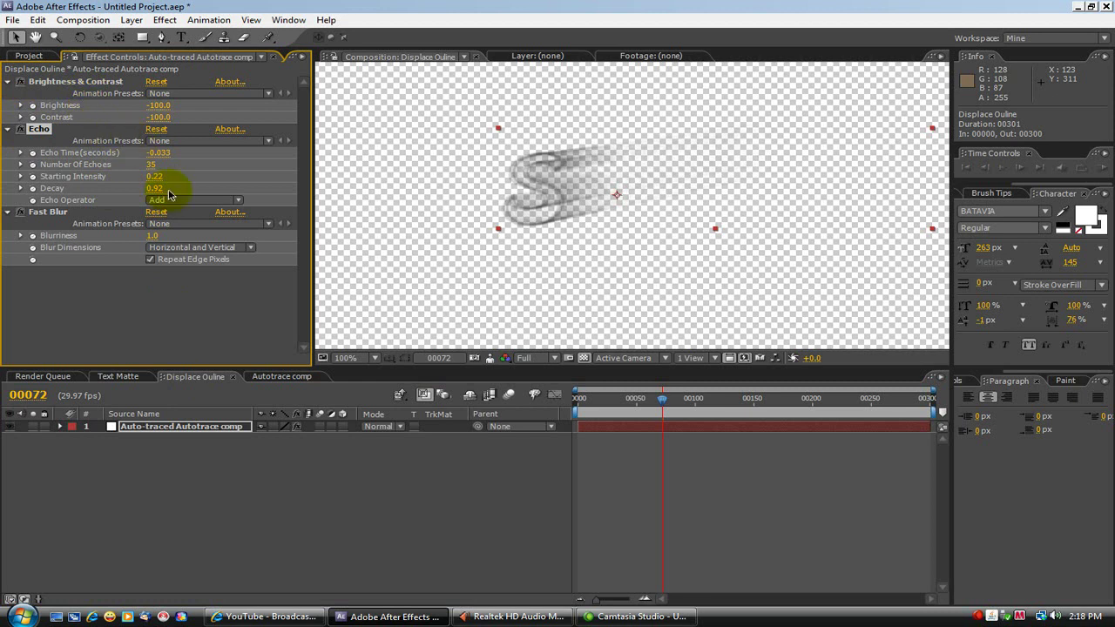
# Set the auto-traced layer's Fast Blur blurriness to 6.0 and check the result in Text Matte around frame 68.
pyautogui.moveTo(153, 235); pyautogui.dragTo(148, 248)
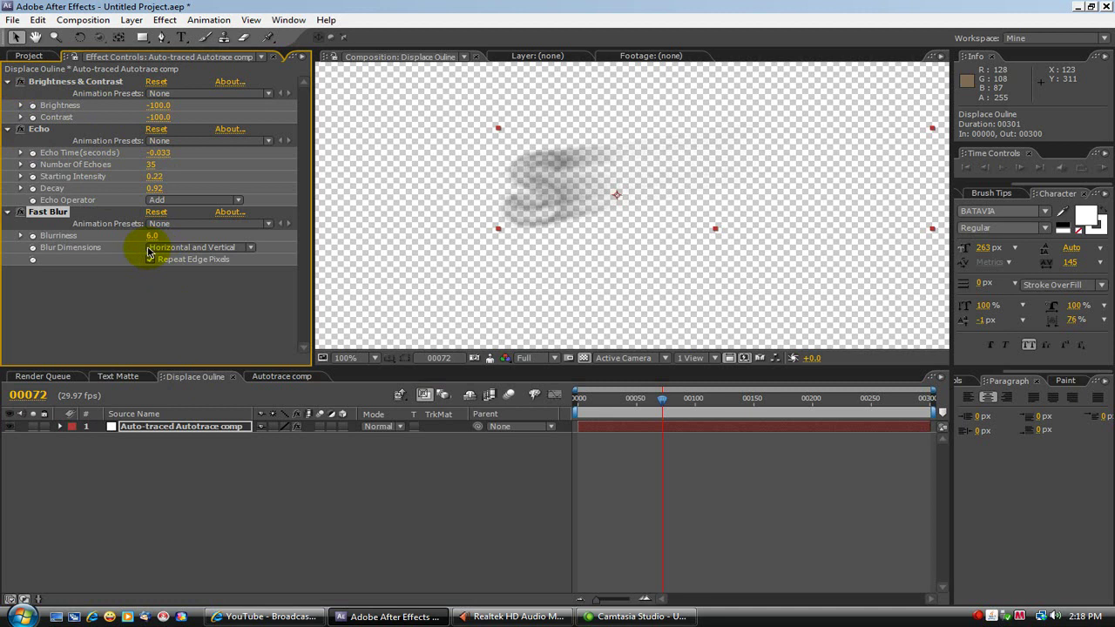
pyautogui.click(124, 376)
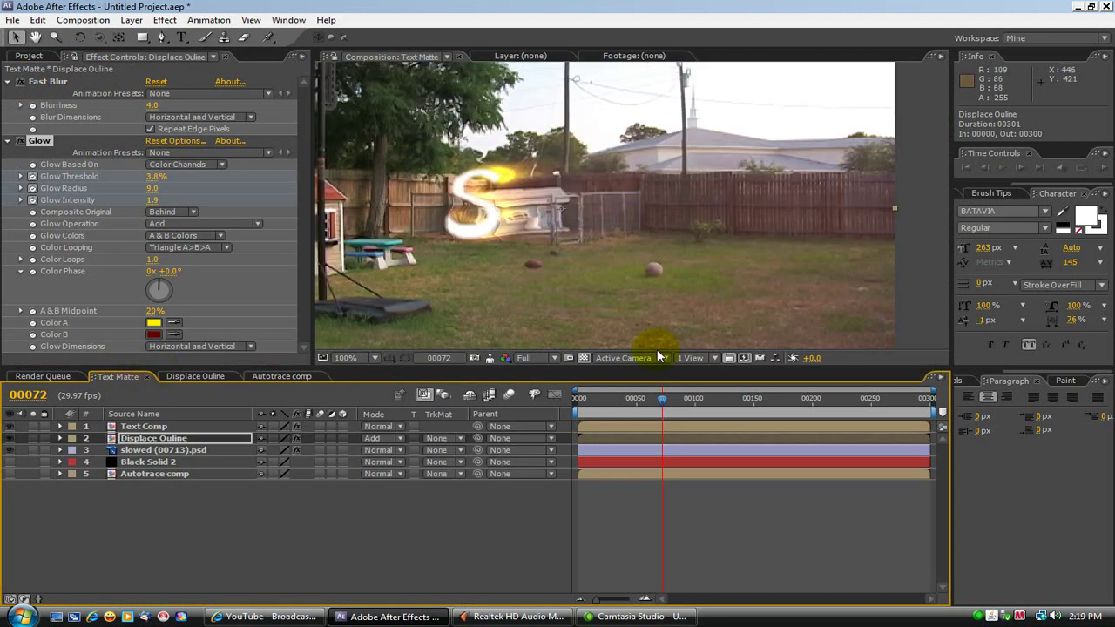
pyautogui.moveTo(658, 402); pyautogui.dragTo(650, 357)
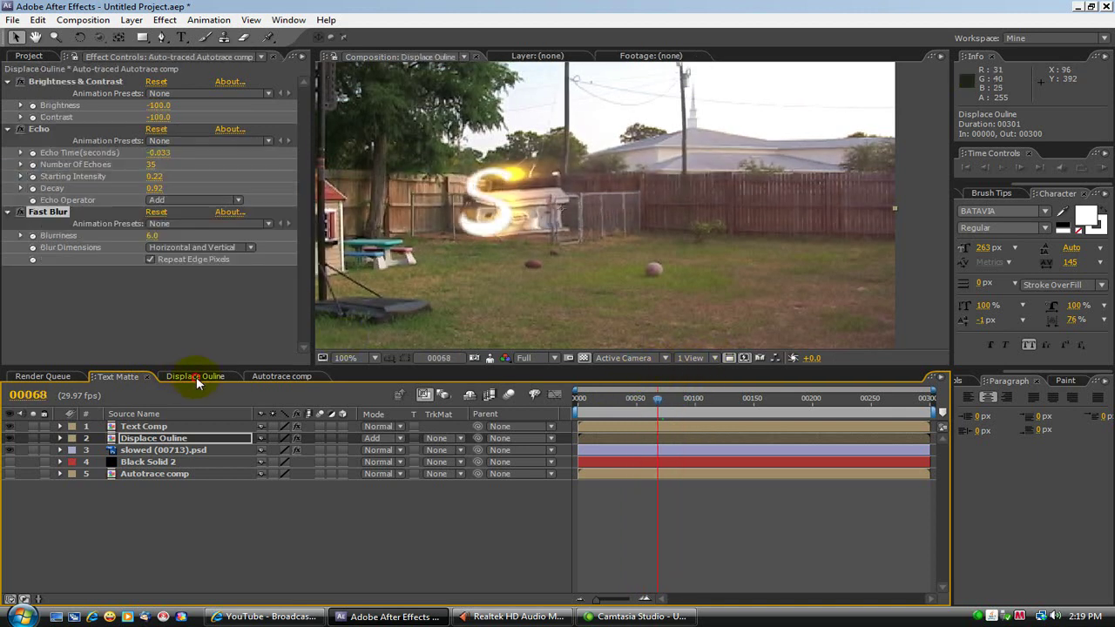
# Set the auto-traced layer's Fast Blur blurriness to 2.0 in Displace Ouline and check Text Matte at frame 58.
pyautogui.click(196, 379)
pyautogui.moveTo(151, 236); pyautogui.dragTo(148, 243)
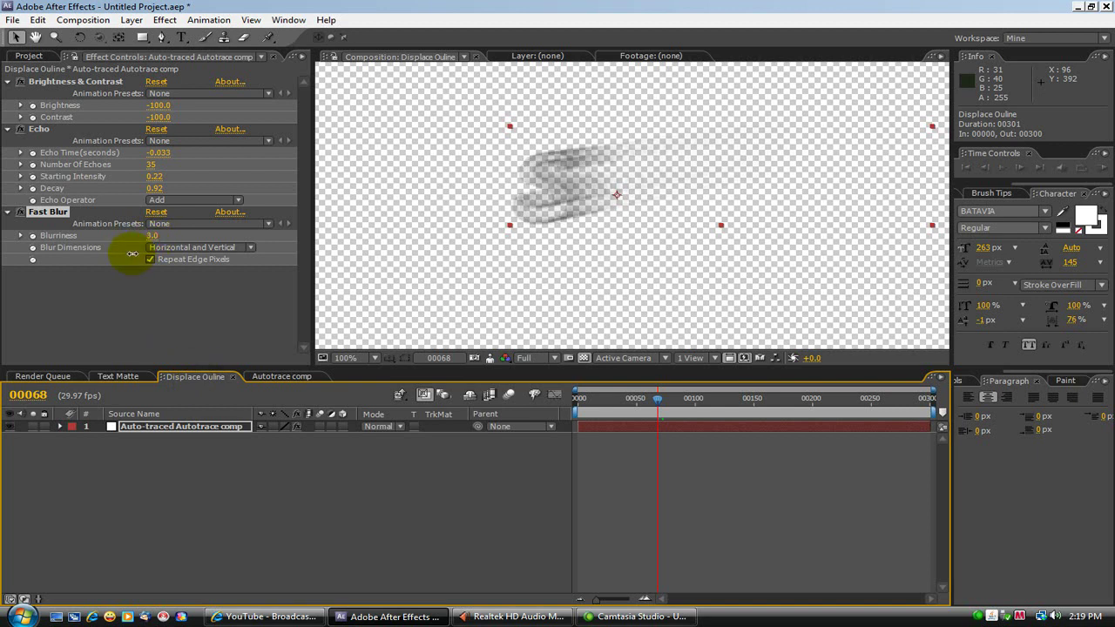
pyautogui.click(129, 377)
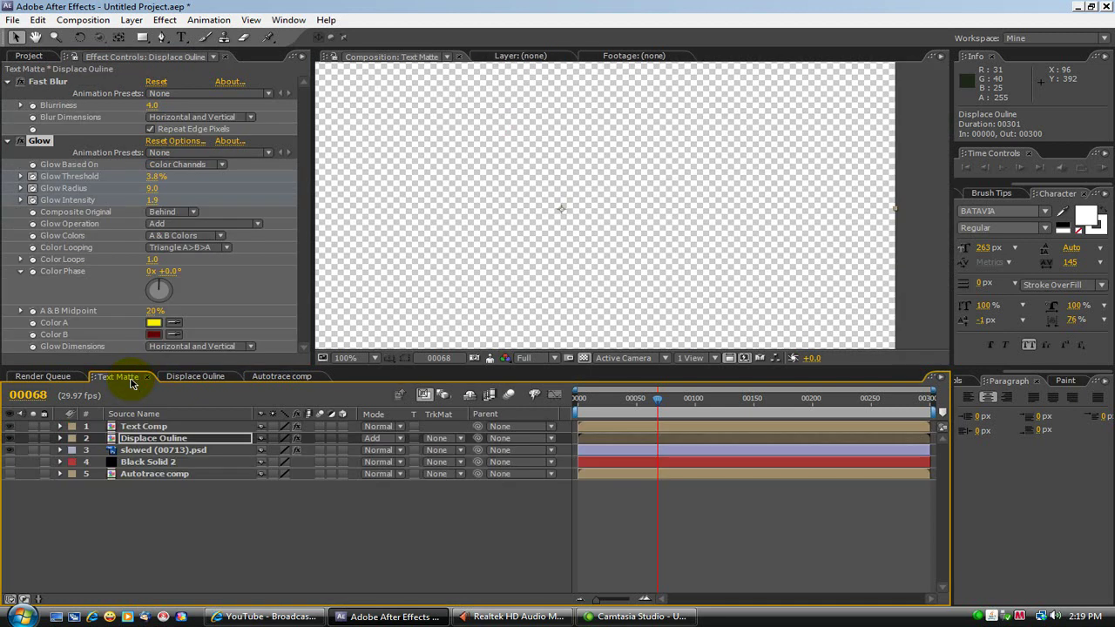
pyautogui.moveTo(668, 407); pyautogui.dragTo(646, 379)
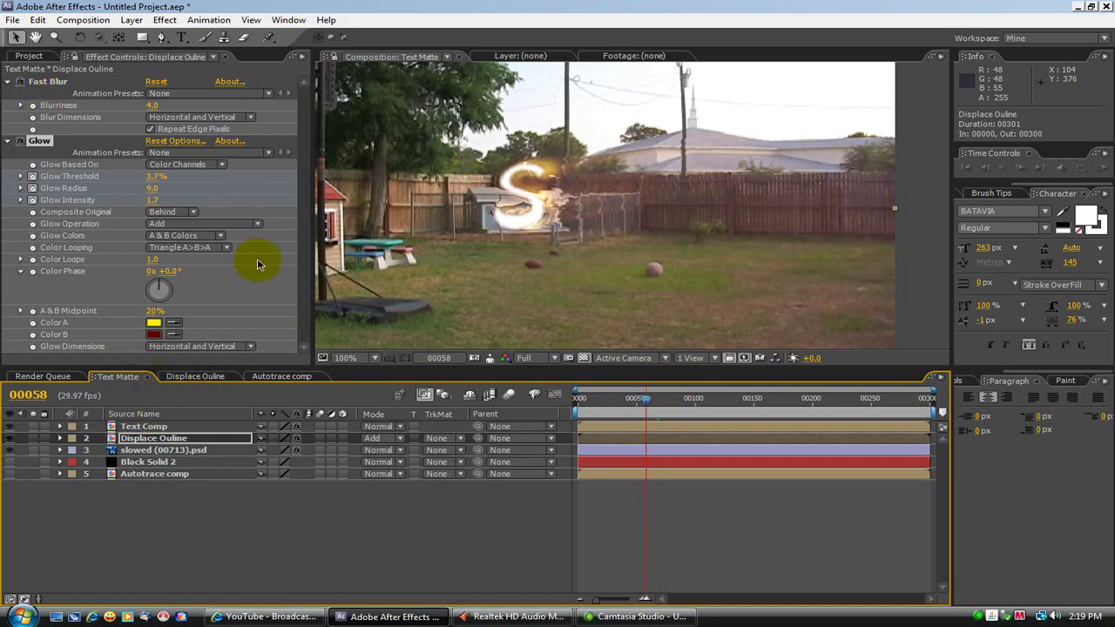
# Set the Luma Key edge thin on Text Comp to 0 and check the letter at frame 63.
pyautogui.click(130, 425)
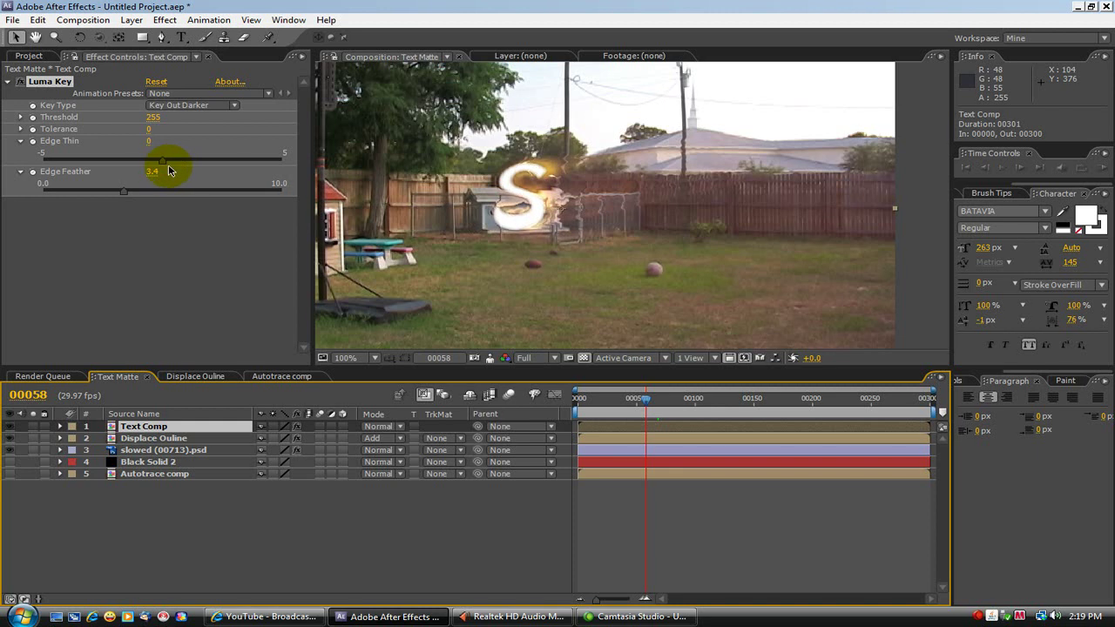
pyautogui.click(170, 171)
pyautogui.moveTo(649, 407)
pyautogui.mouseDown()
pyautogui.moveTo(846, 398)
pyautogui.moveTo(581, 398)
pyautogui.moveTo(643, 391)
pyautogui.mouseUp()
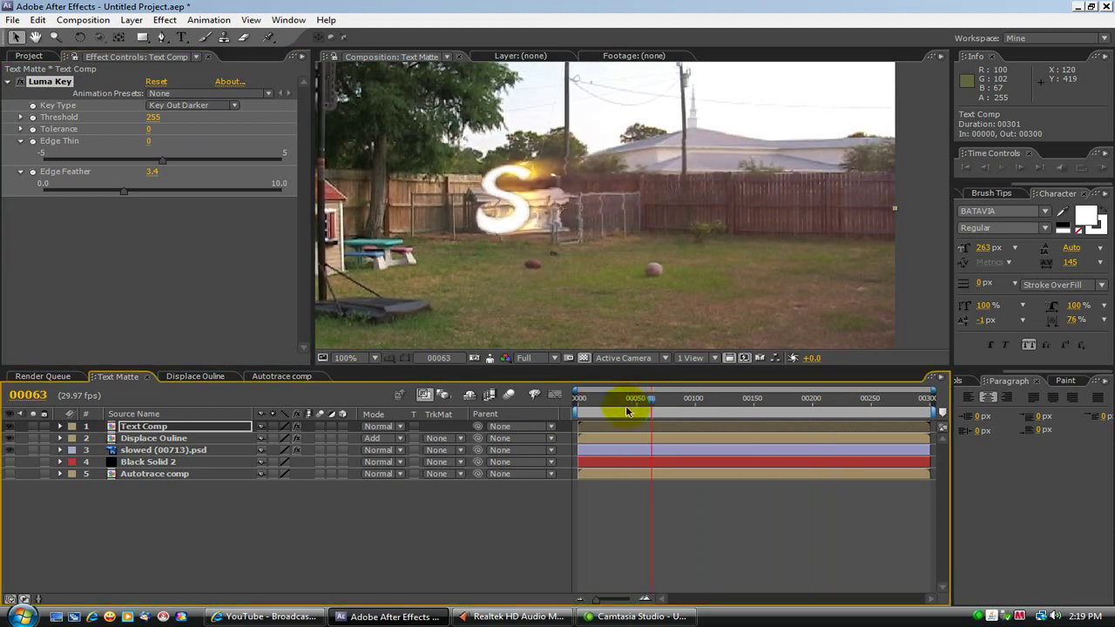
# Examine the effects on the auto-traced layer and on the upper Text Comp layer in Autotrace comp.
pyautogui.click(216, 380)
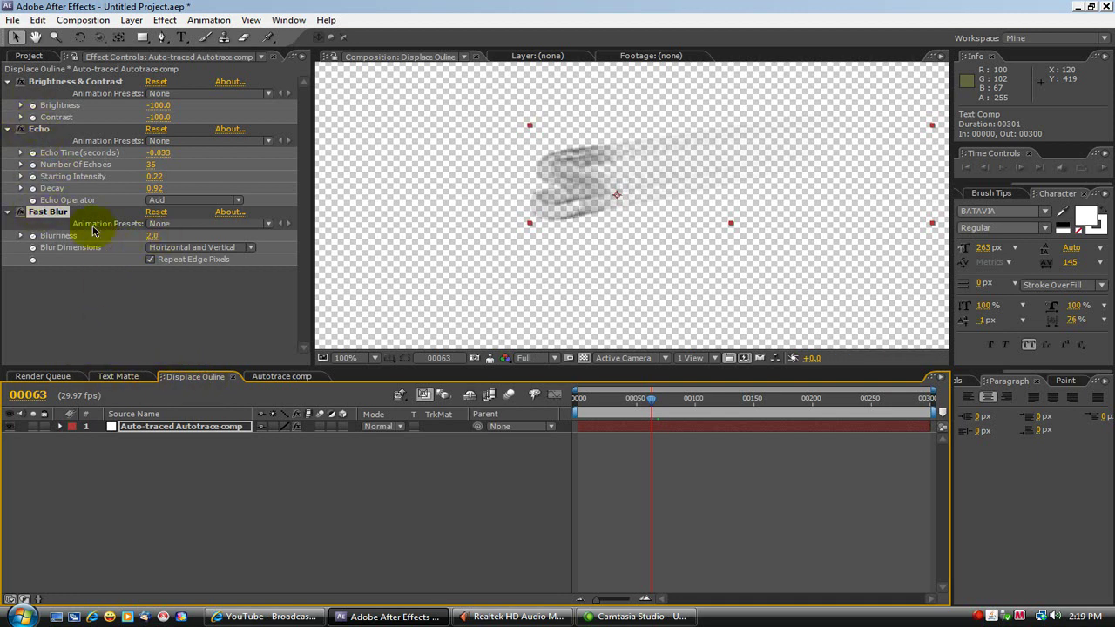
pyautogui.click(279, 376)
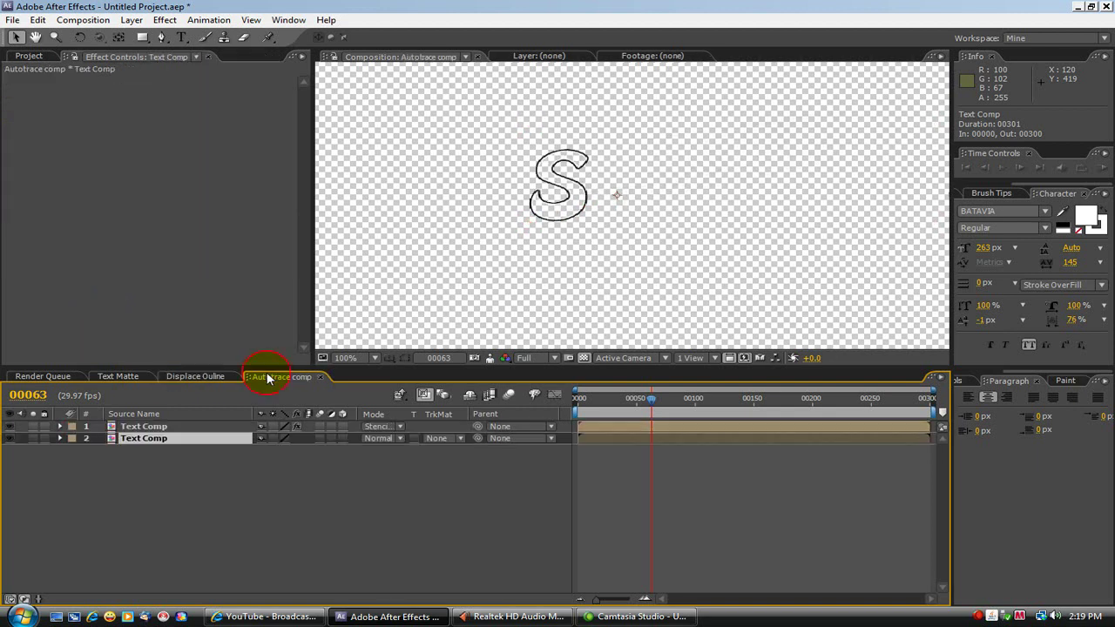
pyautogui.click(135, 427)
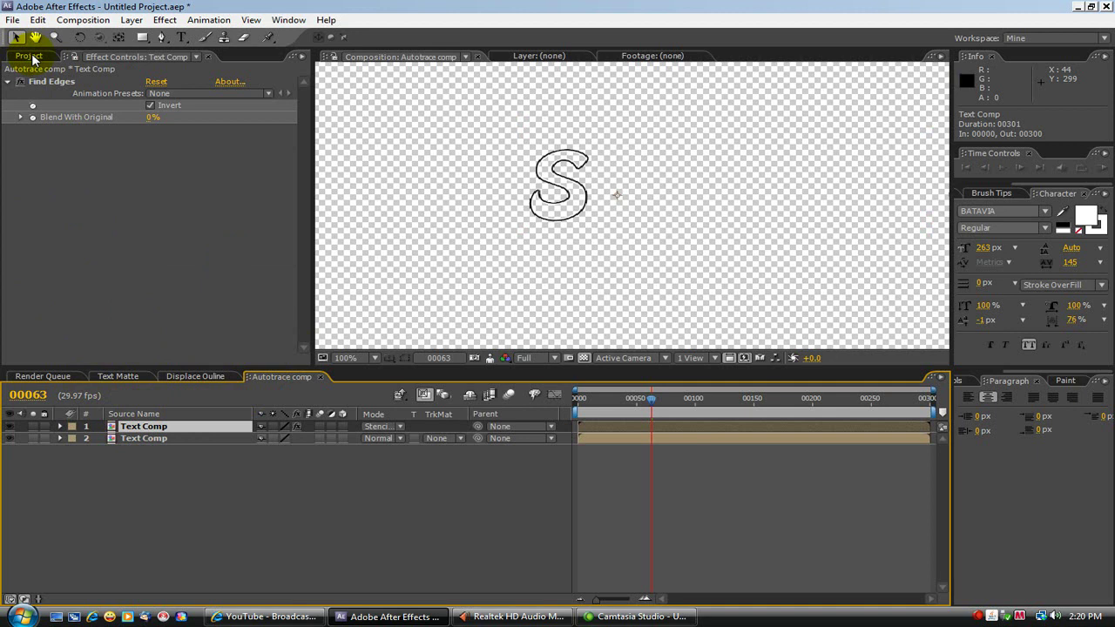
# Turn off the Echo and Fast Blur effects on the auto-traced layer in Displace Ouline.
pyautogui.click(195, 377)
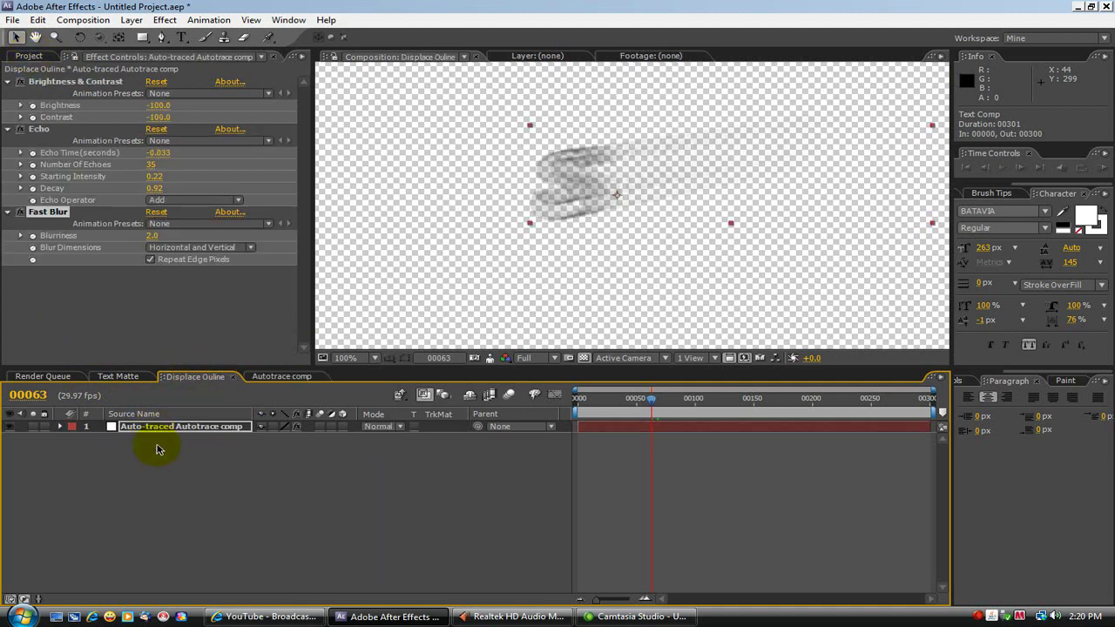
pyautogui.click(20, 129)
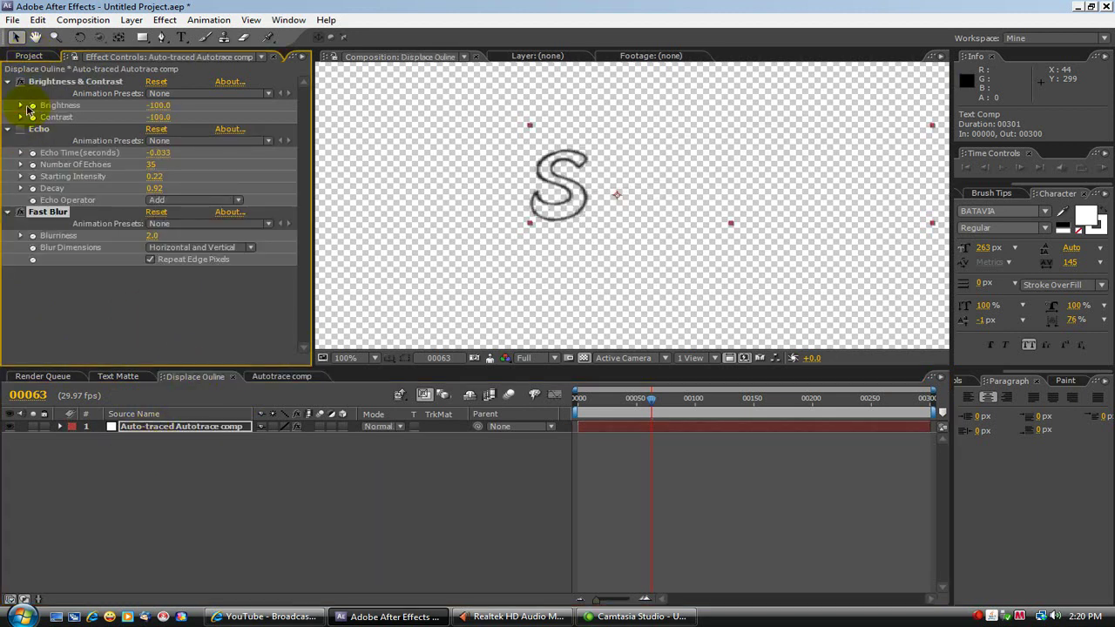
pyautogui.click(20, 213)
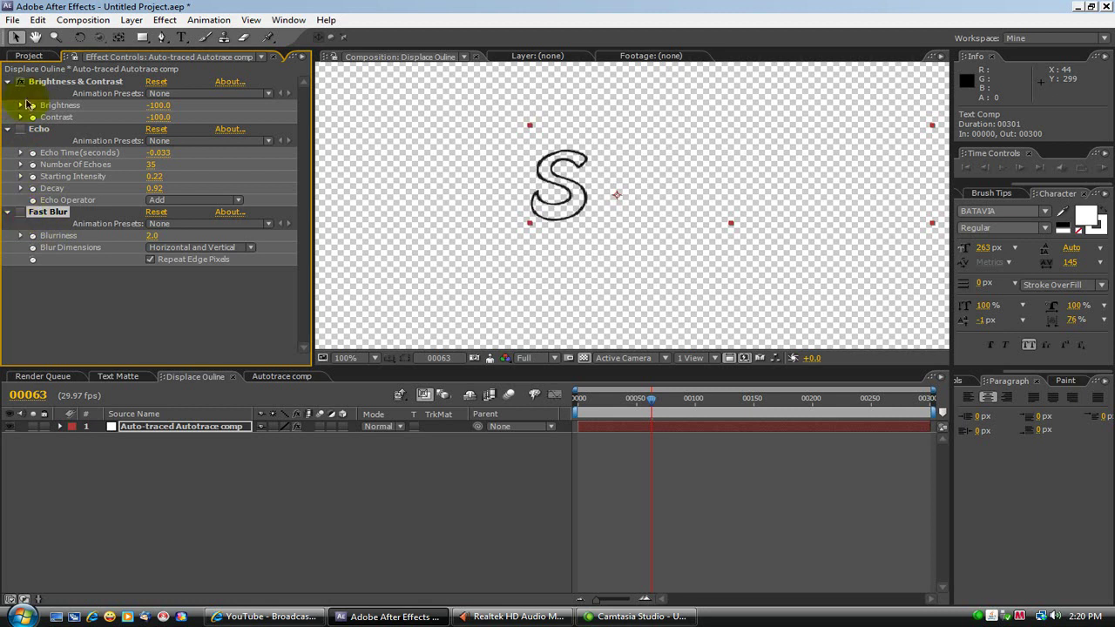
# Apply the Turbulent Displace effect to the auto-traced layer in Displace Ouline.
pyautogui.click(154, 429)
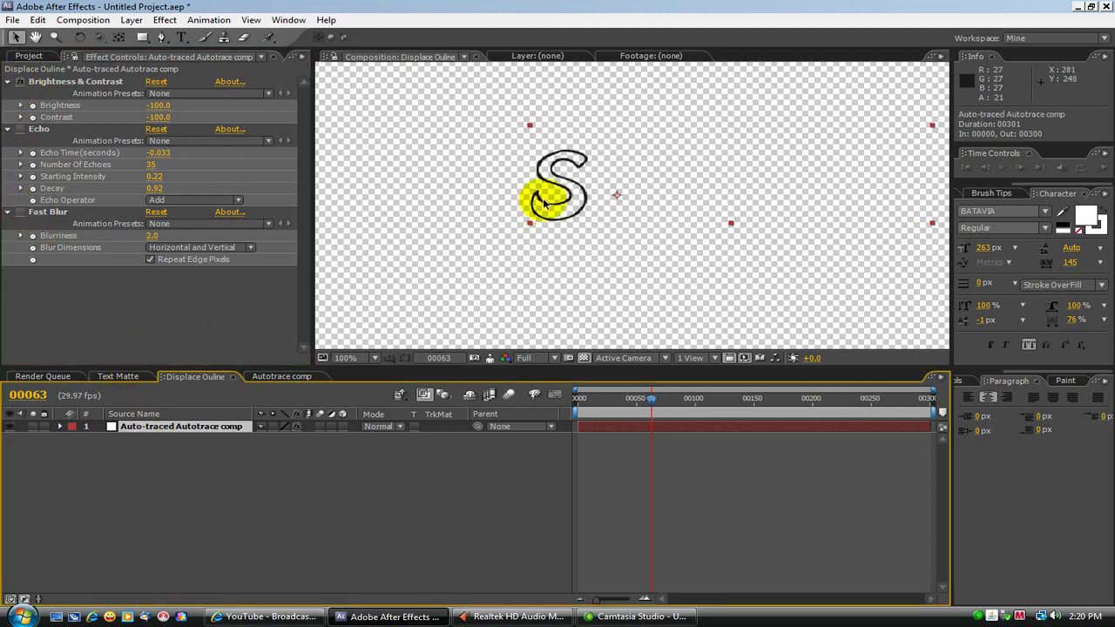
pyautogui.rightClick(61, 318)
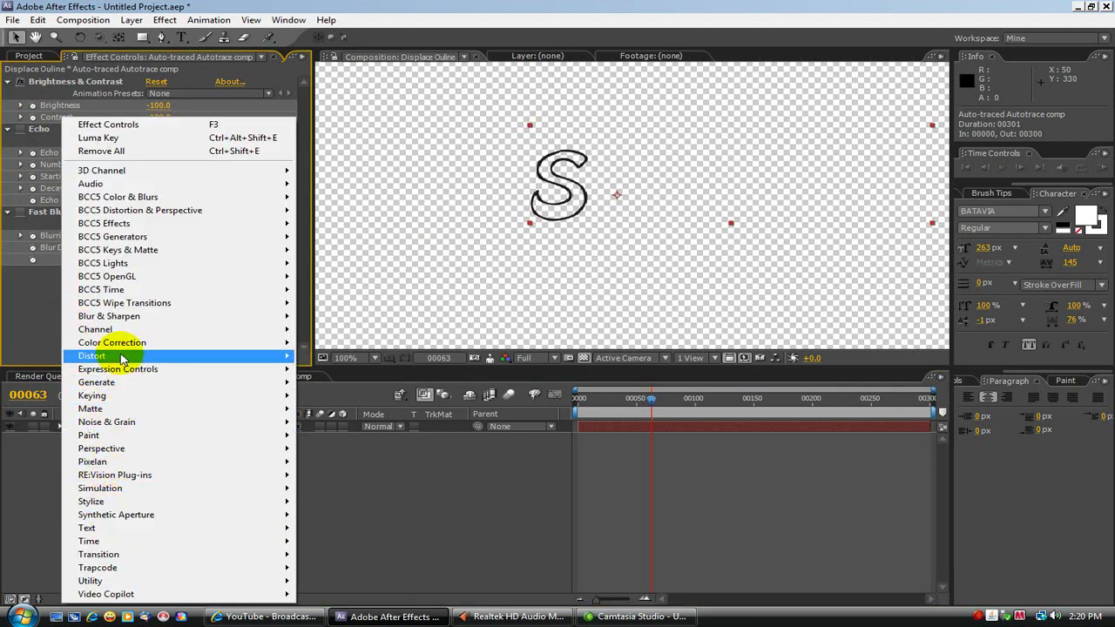
pyautogui.moveTo(122, 359)
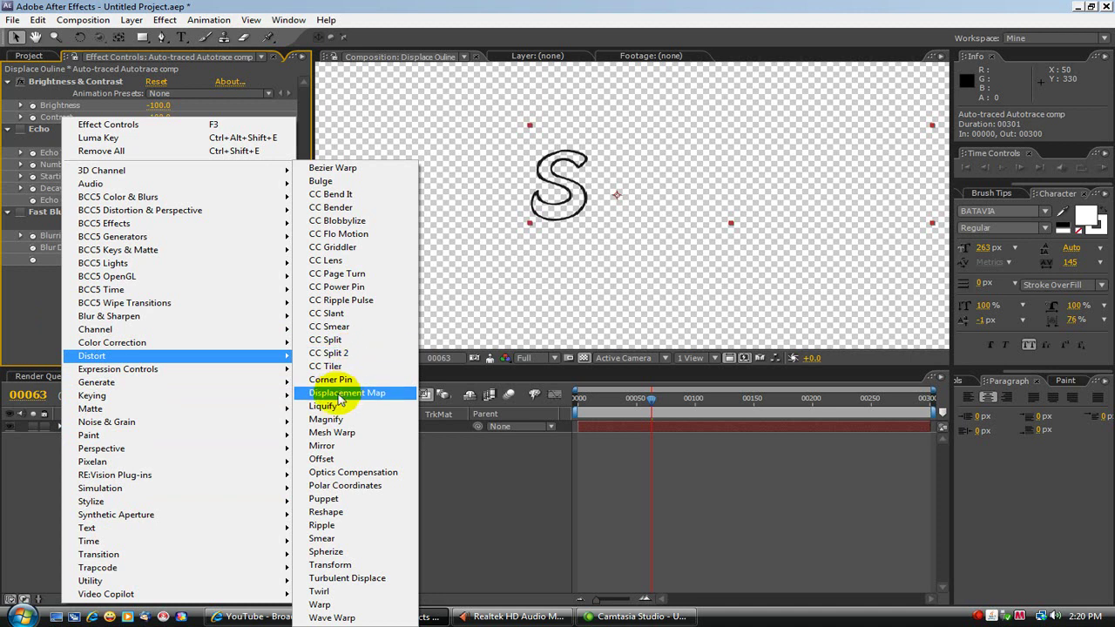
pyautogui.click(350, 579)
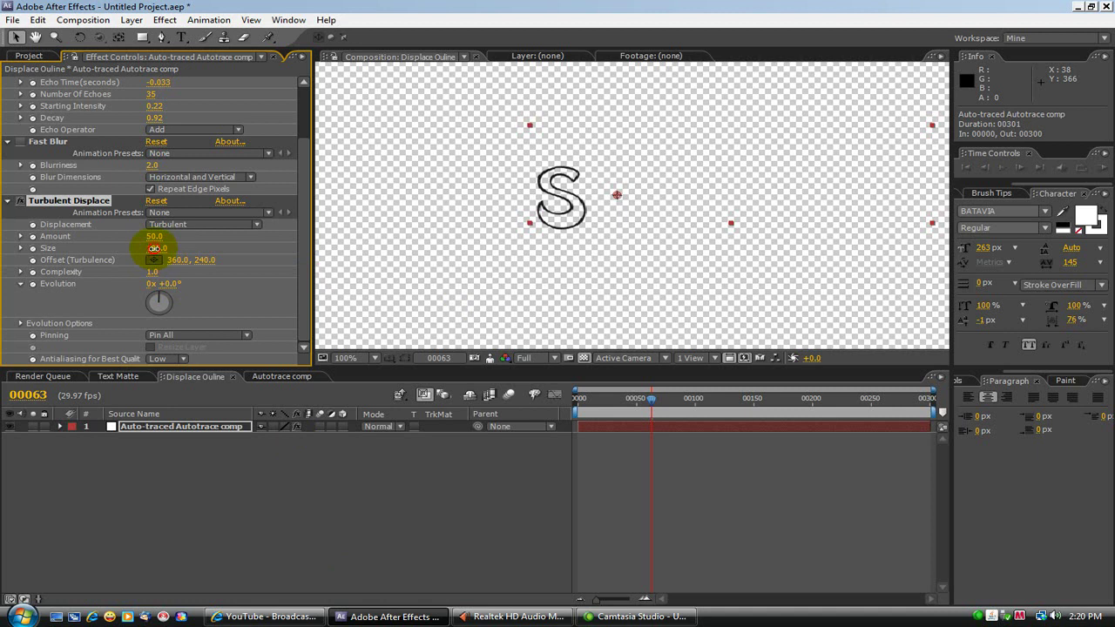
# Set the Turbulent Displace size on the auto-traced layer to 24 and check the outline at frame 104.
pyautogui.moveTo(145, 250); pyautogui.dragTo(48, 262)
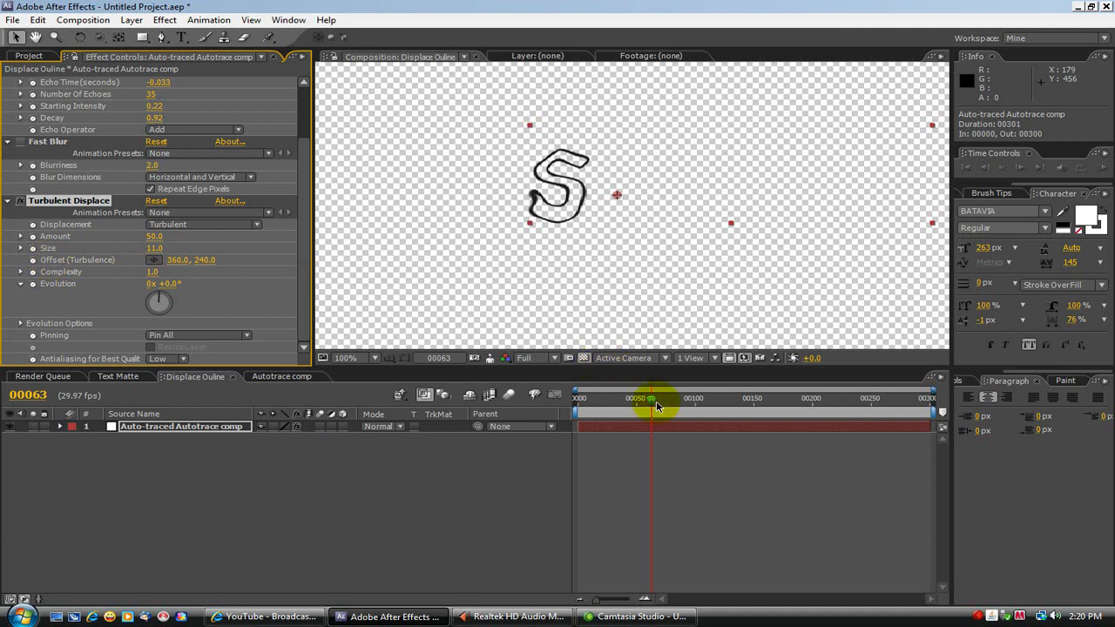
pyautogui.moveTo(155, 248); pyautogui.dragTo(153, 260)
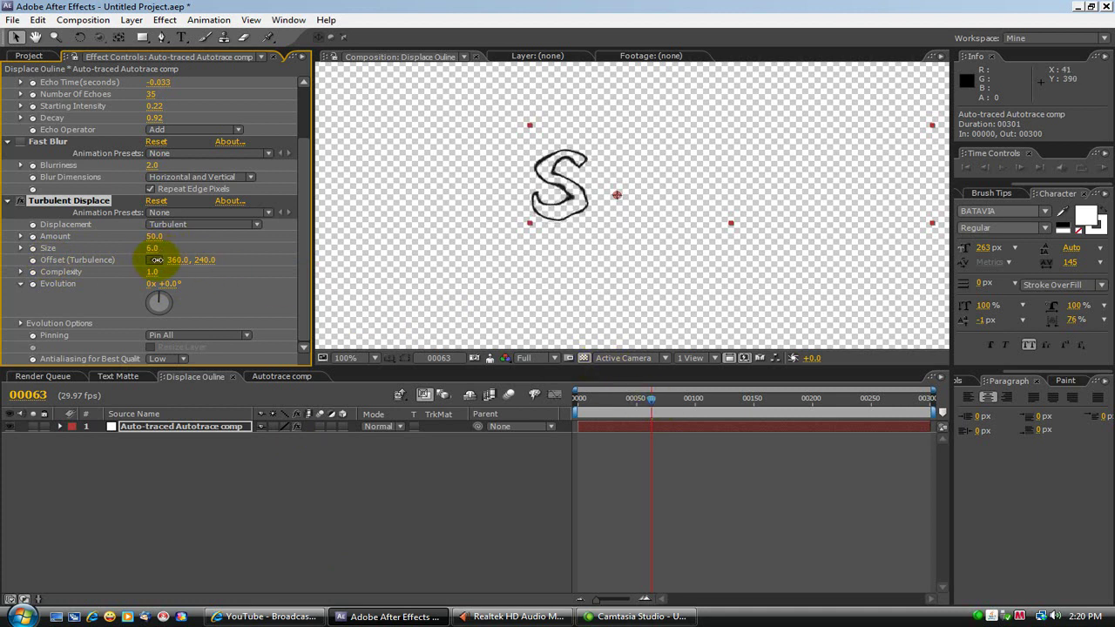
pyautogui.moveTo(655, 403); pyautogui.dragTo(823, 366)
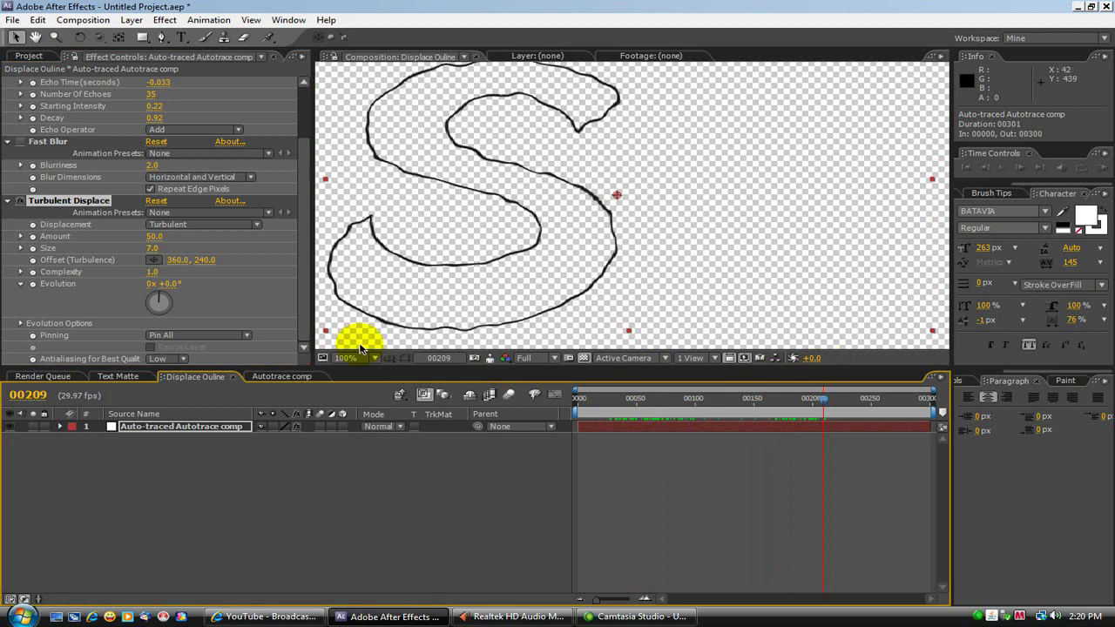
pyautogui.moveTo(154, 250)
pyautogui.mouseDown()
pyautogui.moveTo(178, 249)
pyautogui.moveTo(153, 250)
pyautogui.moveTo(175, 253)
pyautogui.moveTo(152, 261)
pyautogui.mouseUp()
pyautogui.moveTo(825, 406); pyautogui.dragTo(704, 392)
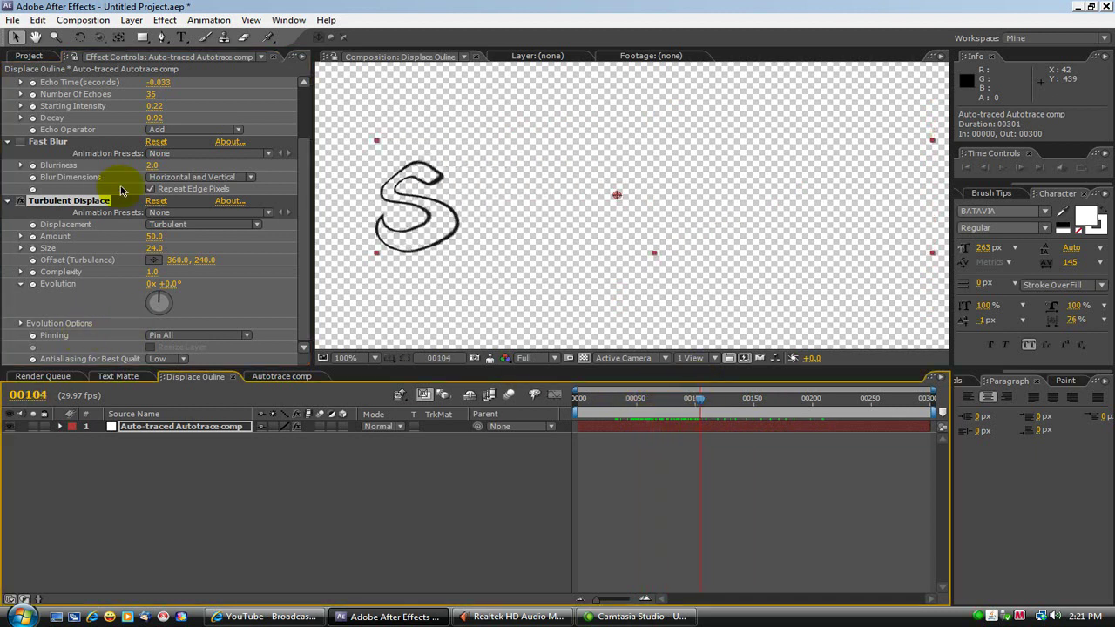
# Move Turbulent Displace above Brightness & Contrast on the auto-traced layer and turn Echo back on, checking the trail at frame 65.
pyautogui.moveTo(303, 224); pyautogui.dragTo(324, 163)
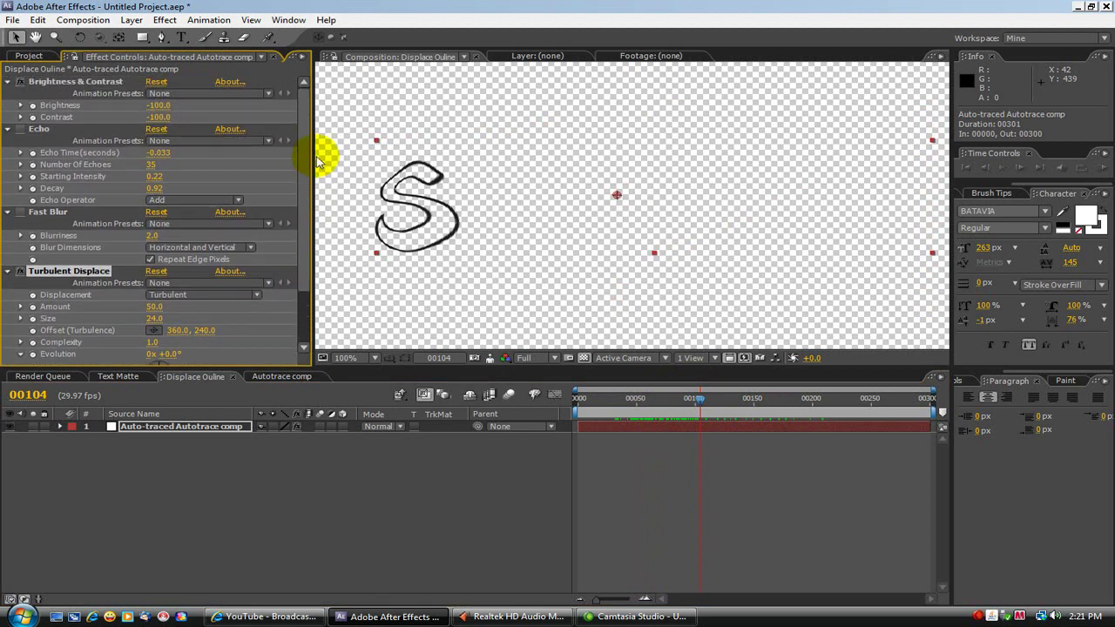
pyautogui.moveTo(79, 273); pyautogui.dragTo(77, 81)
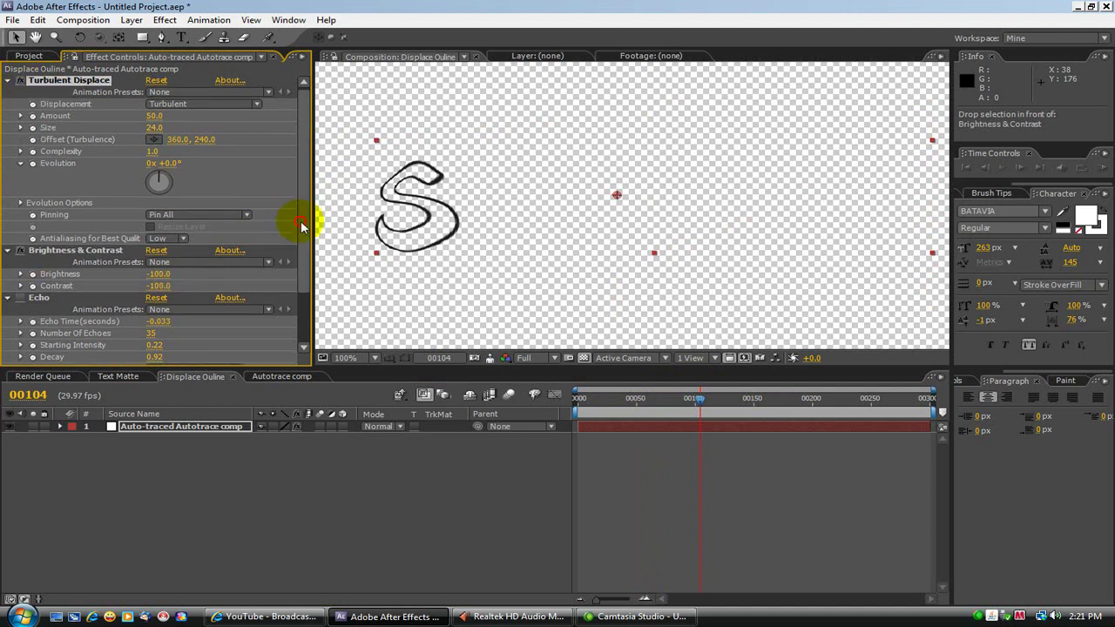
pyautogui.moveTo(299, 218); pyautogui.dragTo(293, 304)
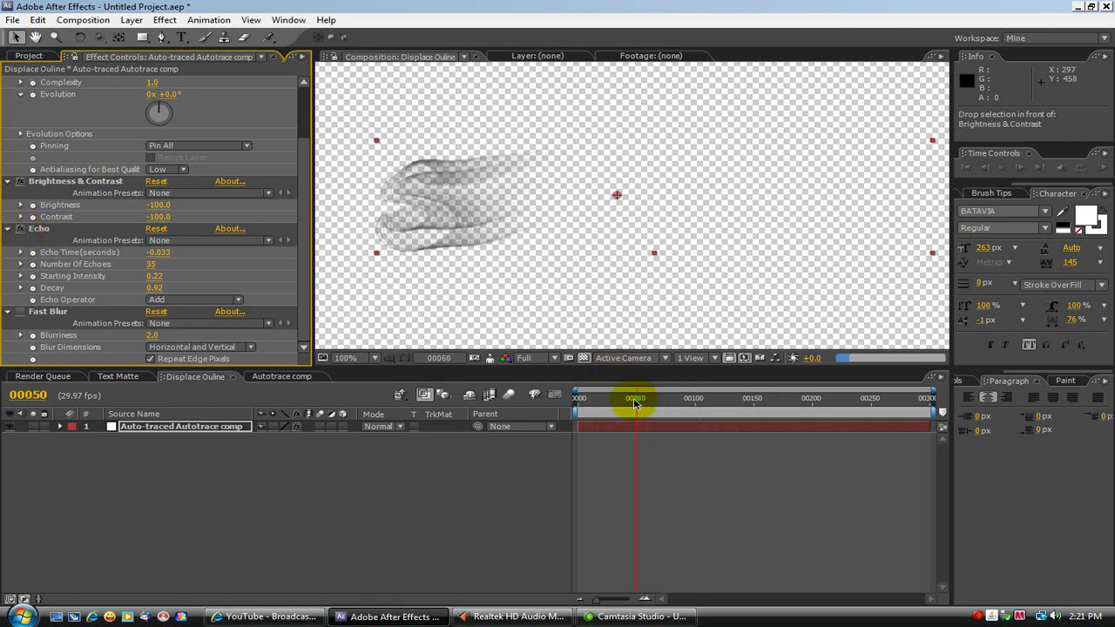
pyautogui.moveTo(635, 403); pyautogui.dragTo(653, 310)
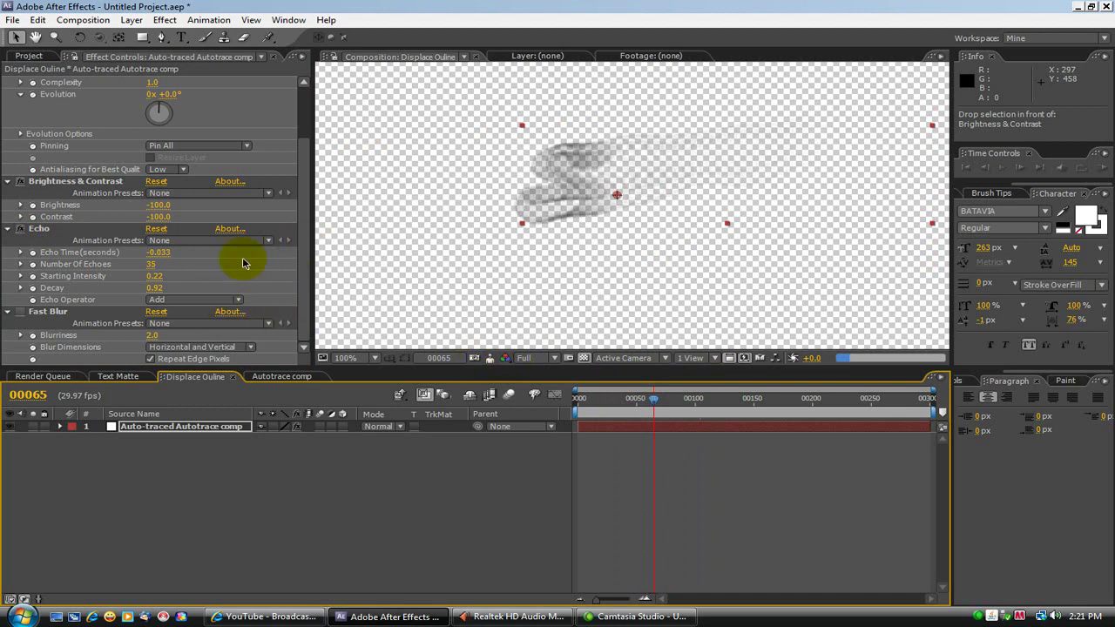
# Set Echo's starting intensity to 0.30 and decay to 0.95, turn on Fast Blur with blurriness 1.0, and check Text Matte at frame 57.
pyautogui.moveTo(152, 276)
pyautogui.mouseDown()
pyautogui.moveTo(202, 279)
pyautogui.moveTo(170, 272)
pyautogui.moveTo(160, 292)
pyautogui.mouseUp()
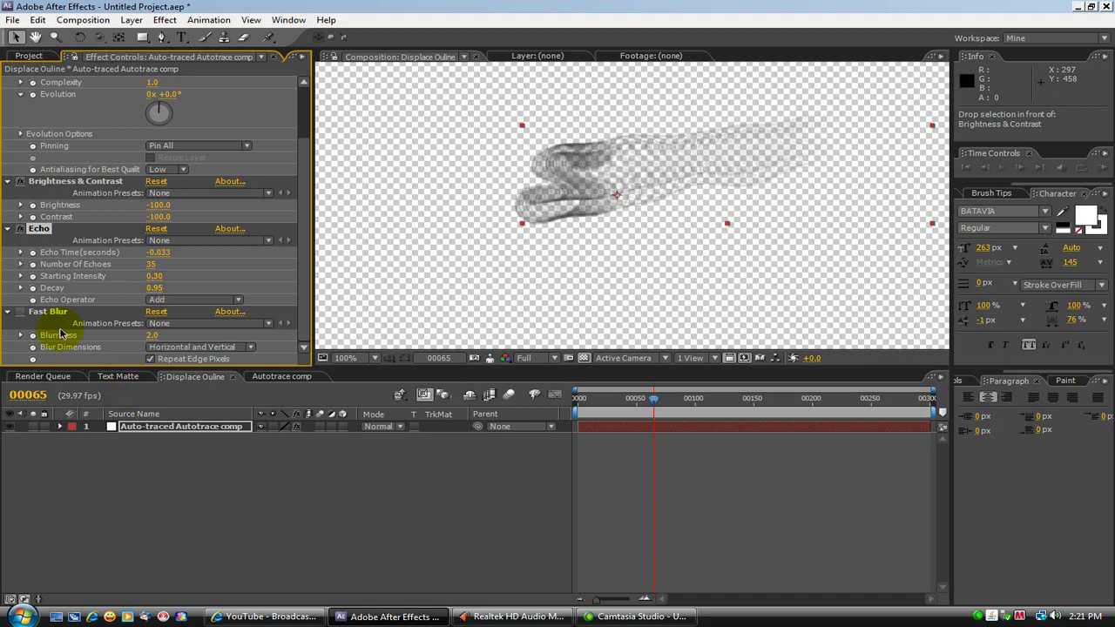
pyautogui.moveTo(150, 336); pyautogui.dragTo(151, 336)
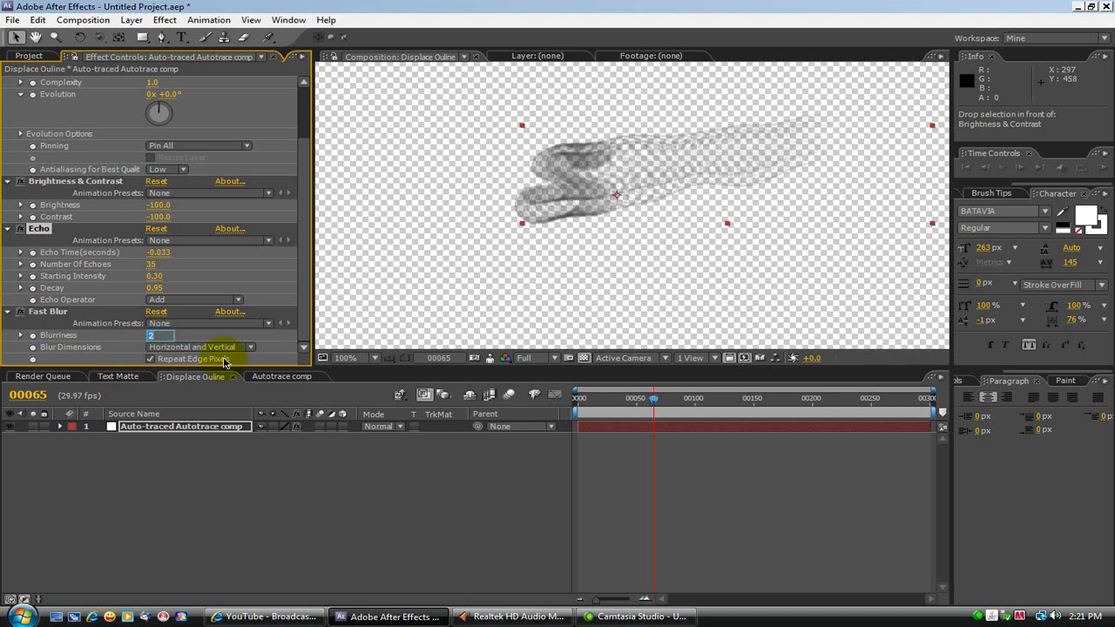
pyautogui.write('1')
pyautogui.press('Return')
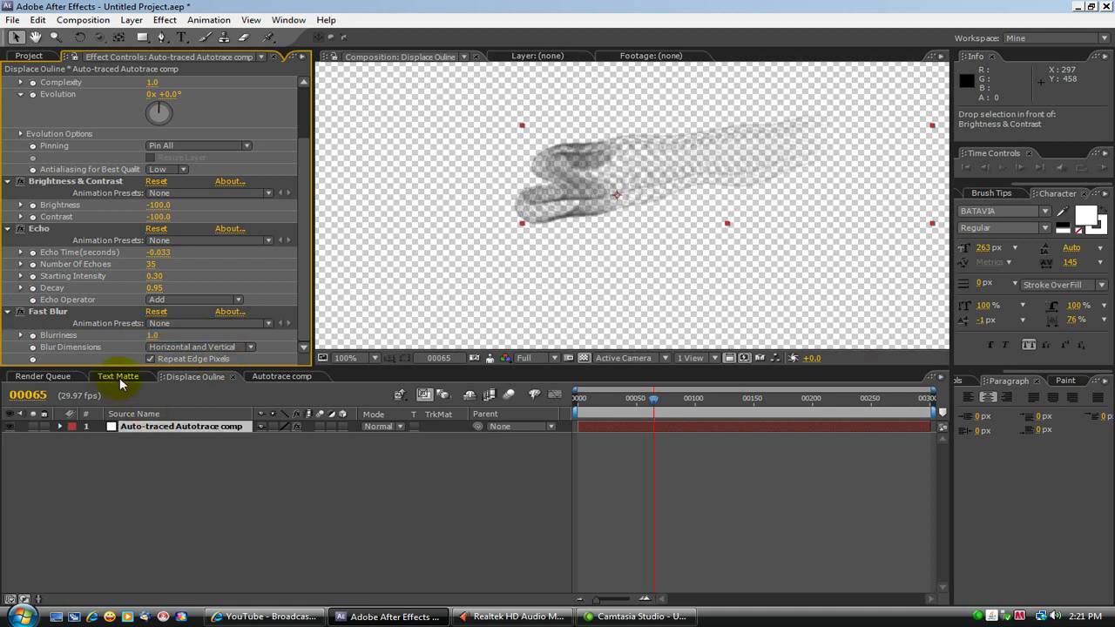
pyautogui.click(119, 377)
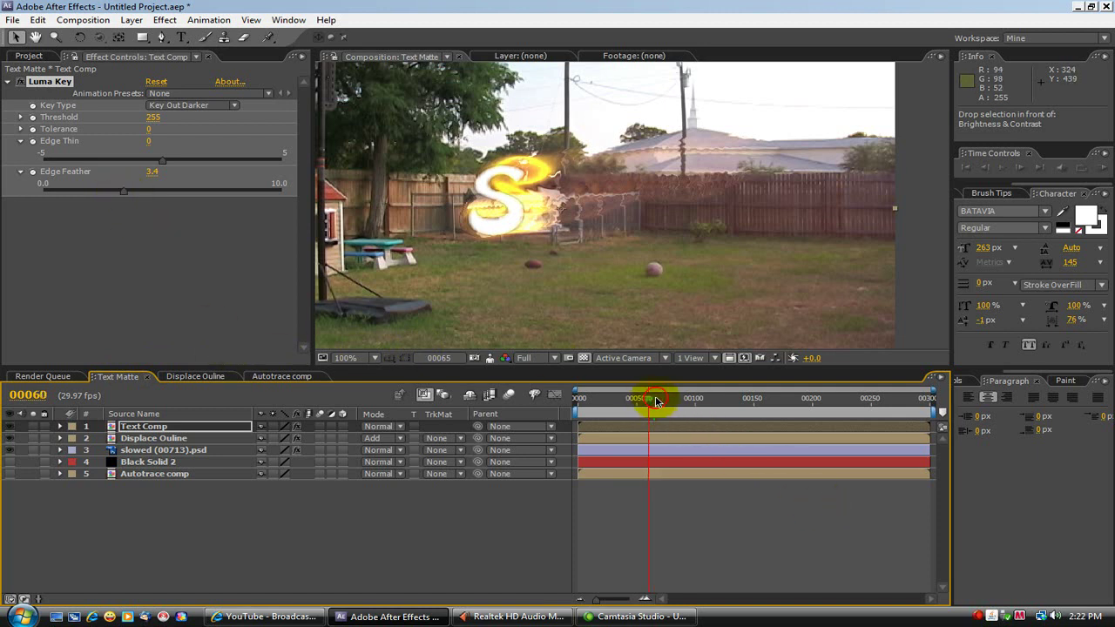
pyautogui.moveTo(668, 399); pyautogui.dragTo(646, 388)
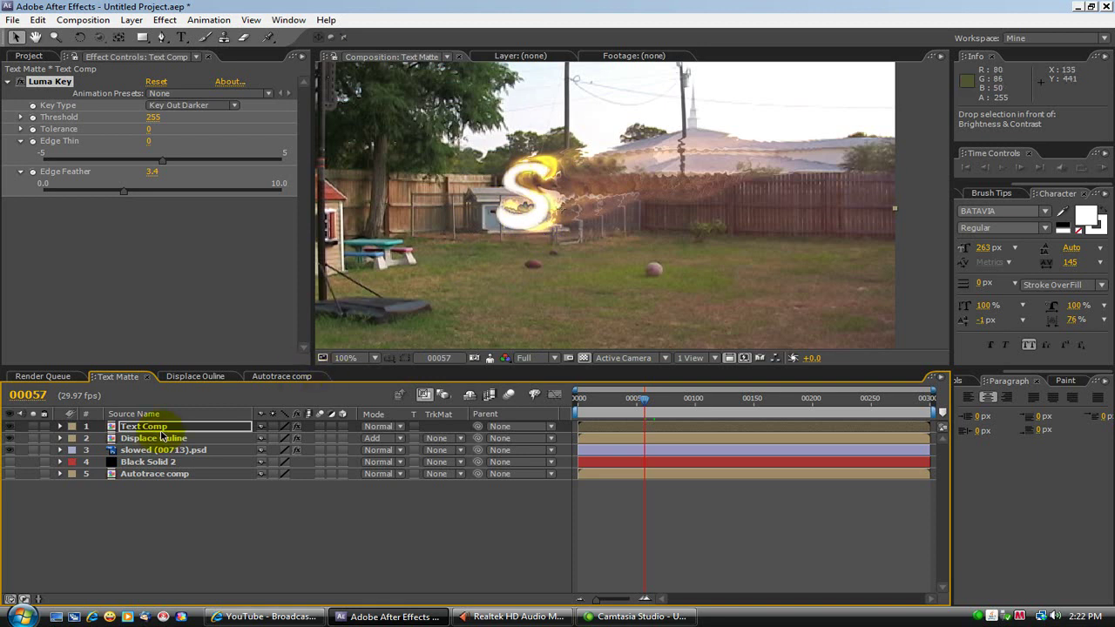
# Copy Turbulent Displace from the auto-traced layer in Displace Ouline and paste it onto Text Comp in Text Matte.
pyautogui.click(220, 380)
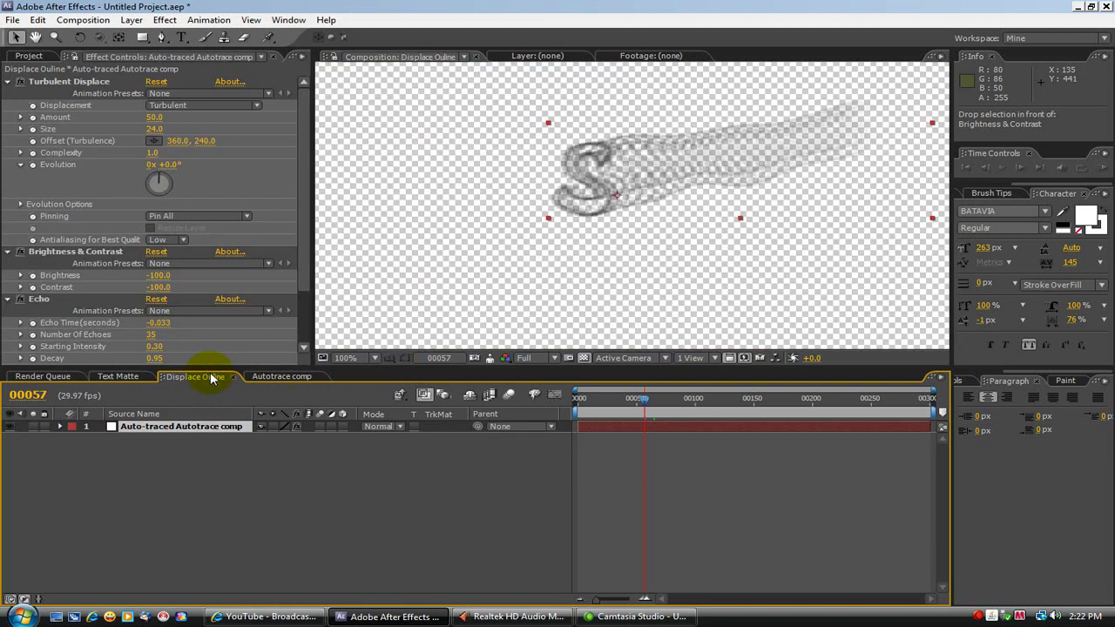
pyautogui.click(52, 83)
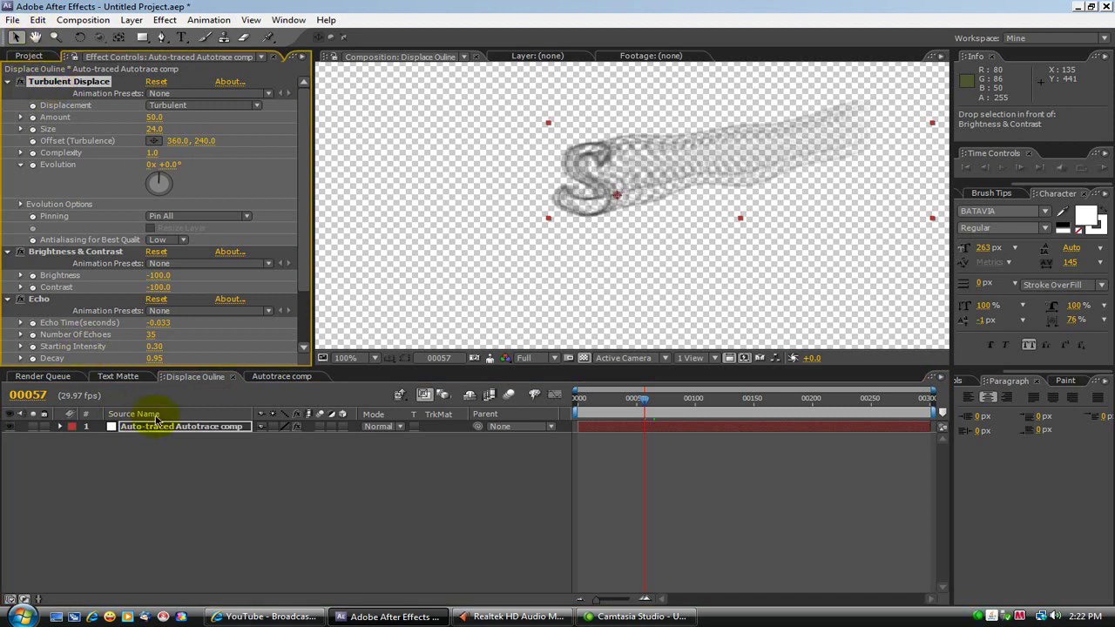
pyautogui.click(39, 21)
pyautogui.click(53, 94)
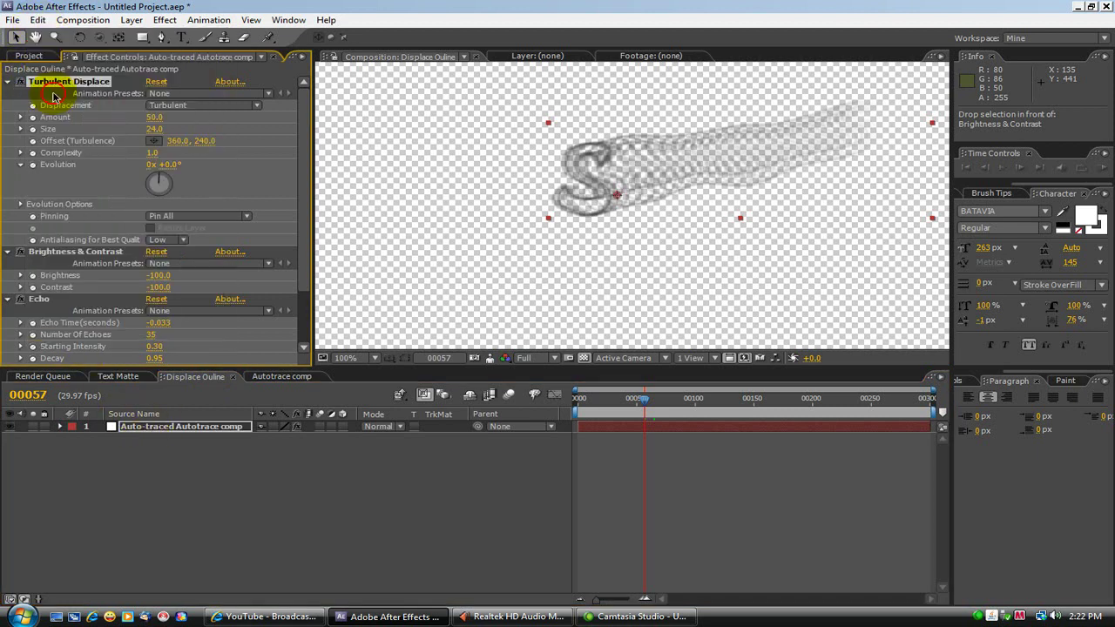
pyautogui.click(126, 377)
pyautogui.click(135, 429)
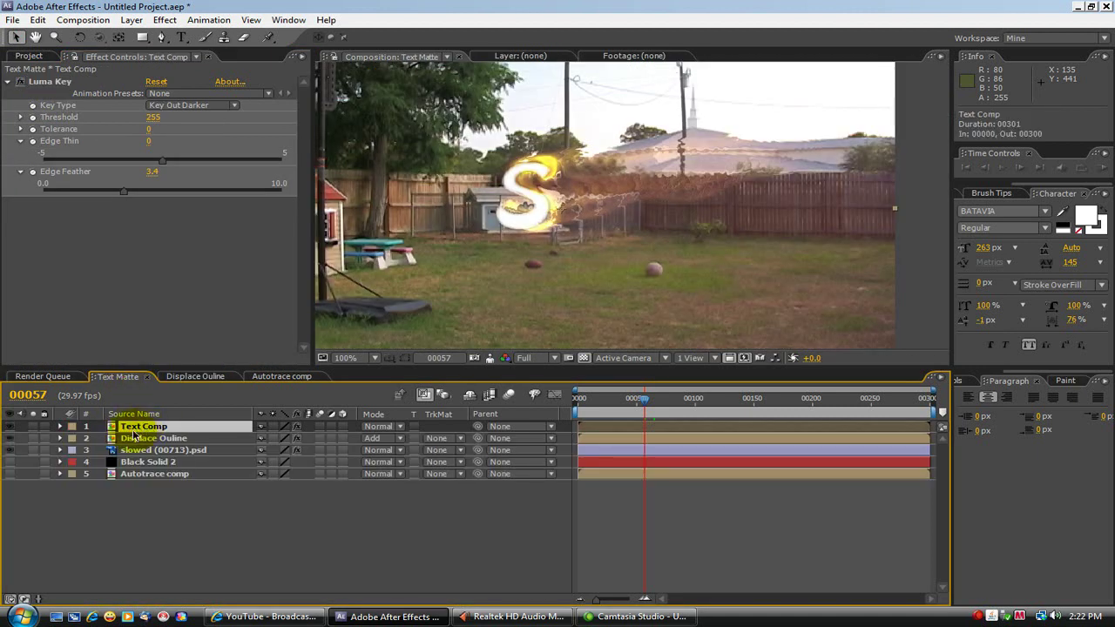
pyautogui.rightClick(75, 266)
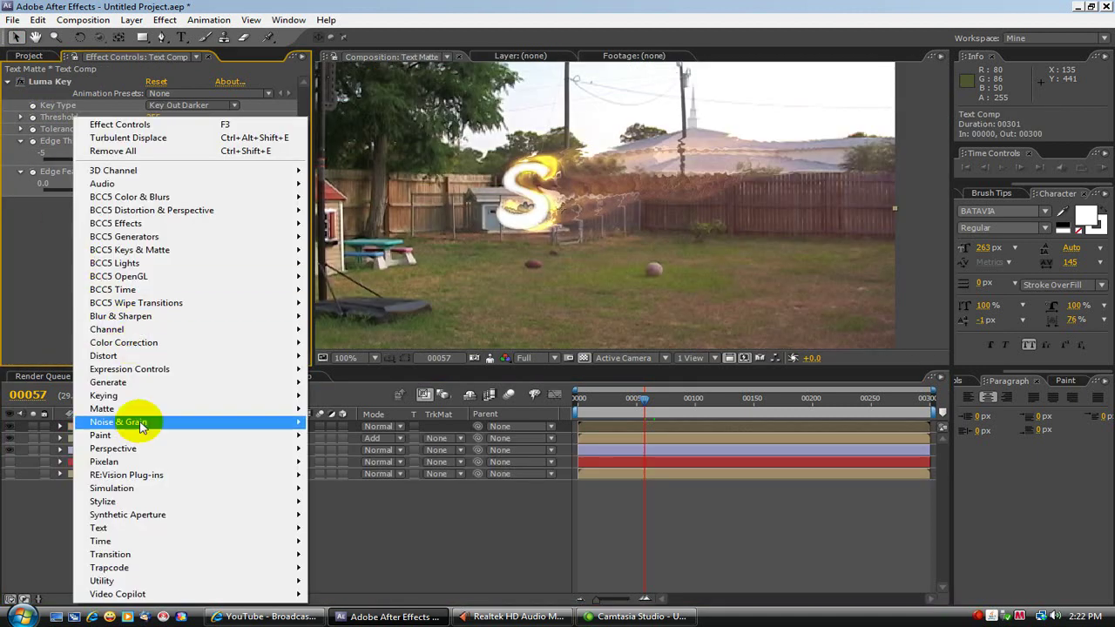
pyautogui.click(39, 19)
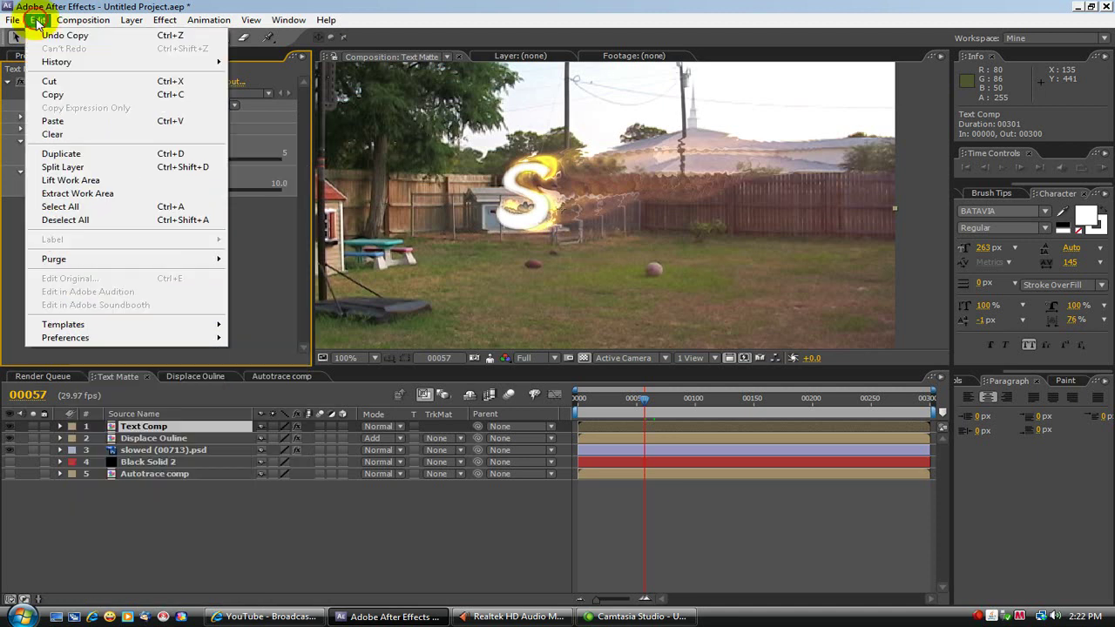
pyautogui.click(68, 122)
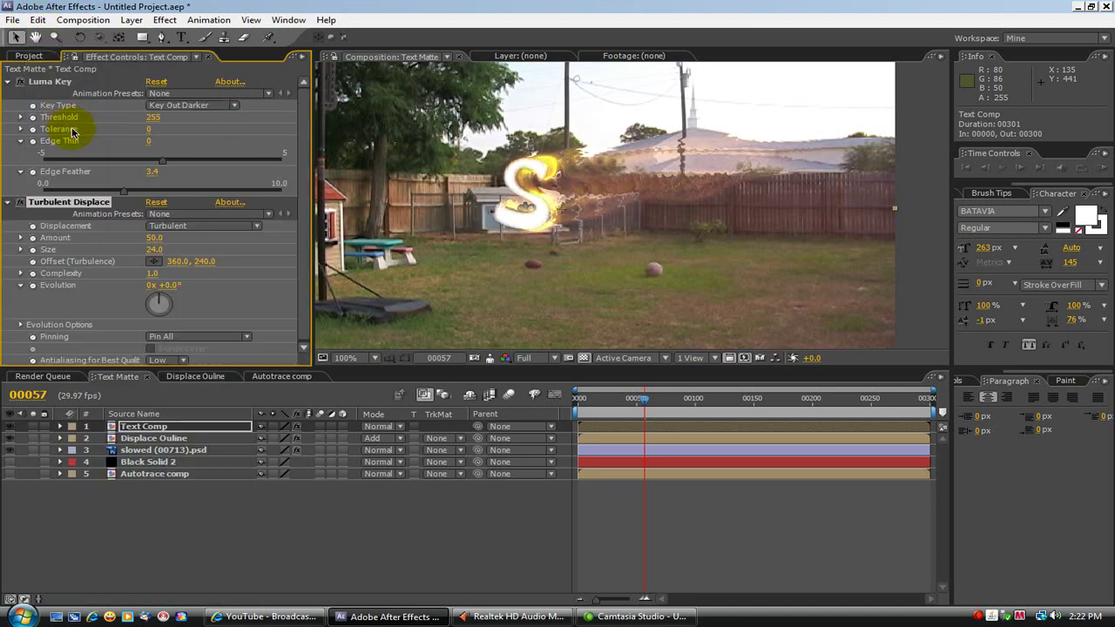
# Move Turbulent Displace above Luma Key on Text Comp and play a RAM preview of Text Matte.
pyautogui.moveTo(54, 200); pyautogui.dragTo(63, 80)
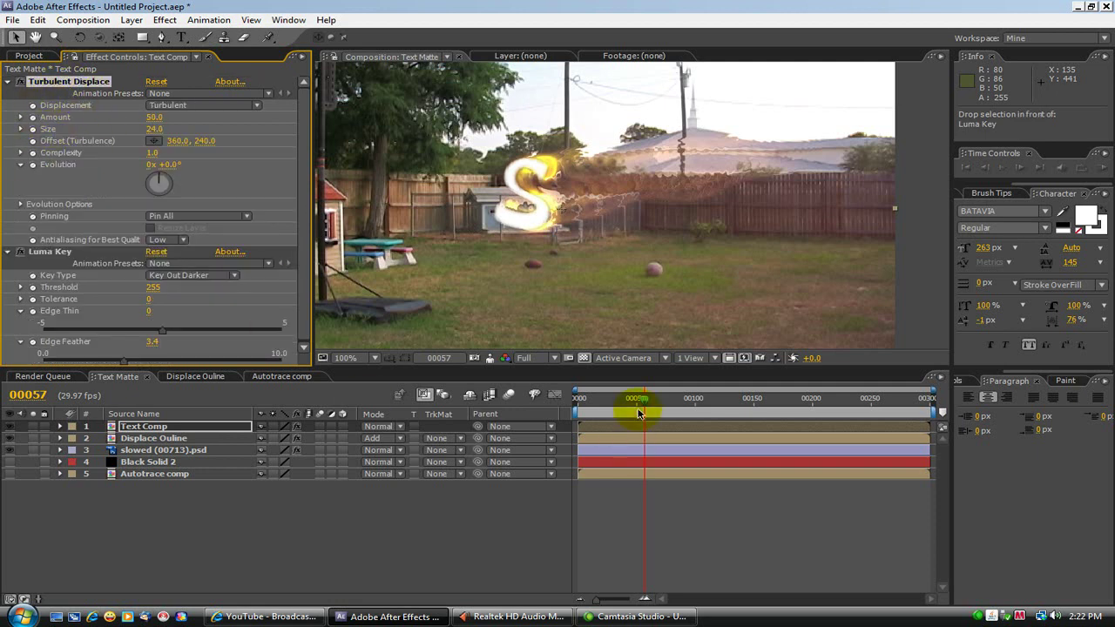
pyautogui.moveTo(648, 399); pyautogui.dragTo(652, 366)
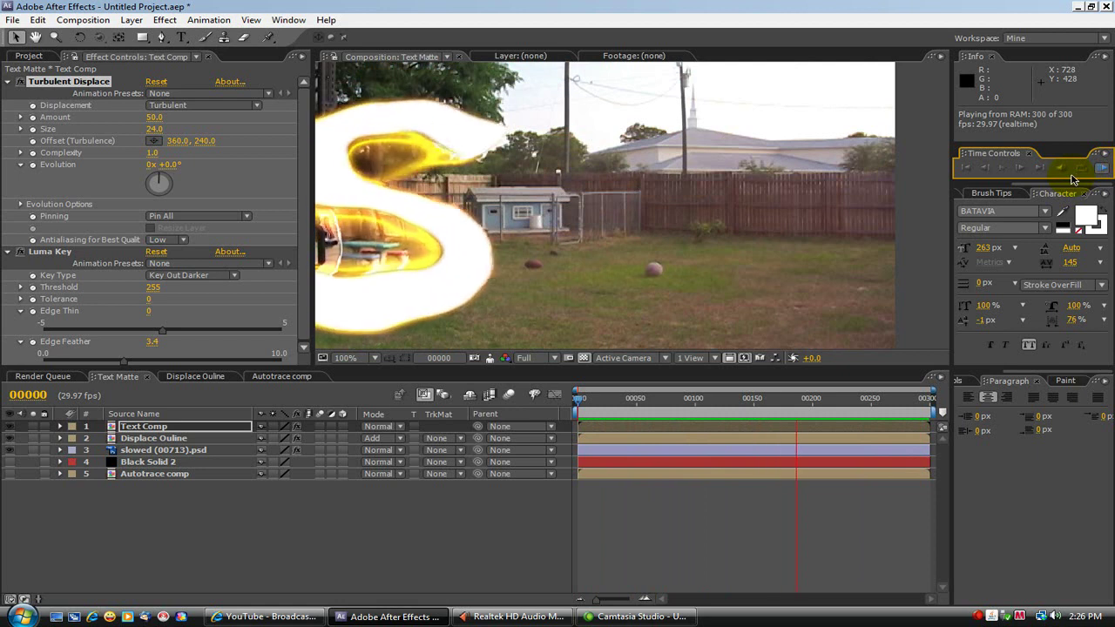
pyautogui.click(710, 490)
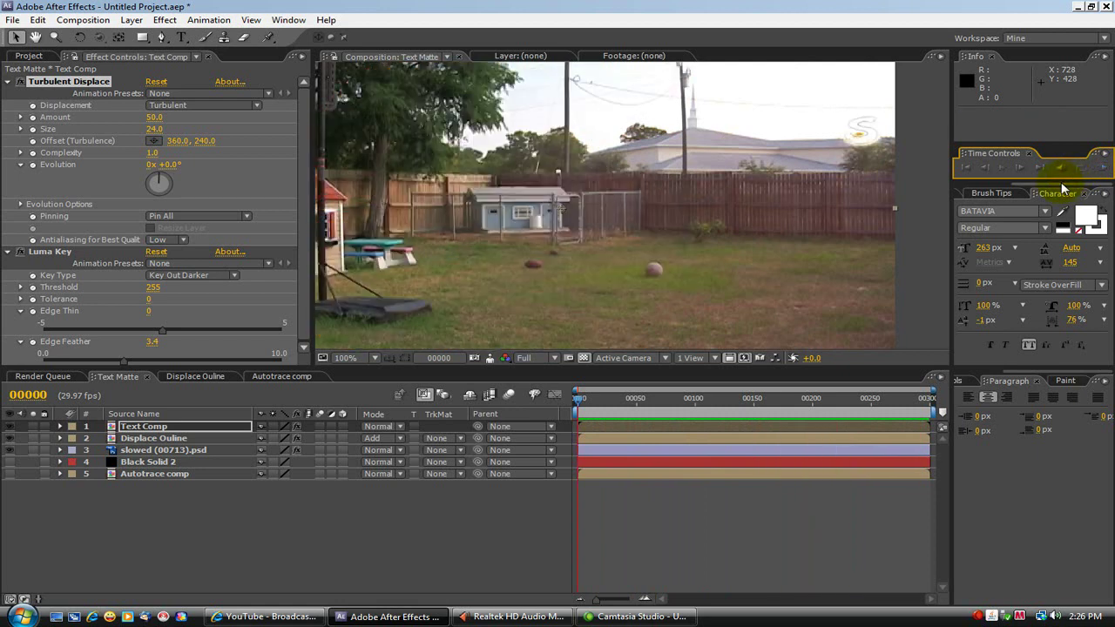
# Turn off Turbulent Displace on Text Comp and check the letter at frames 238 and 88.
pyautogui.moveTo(577, 401); pyautogui.dragTo(704, 392)
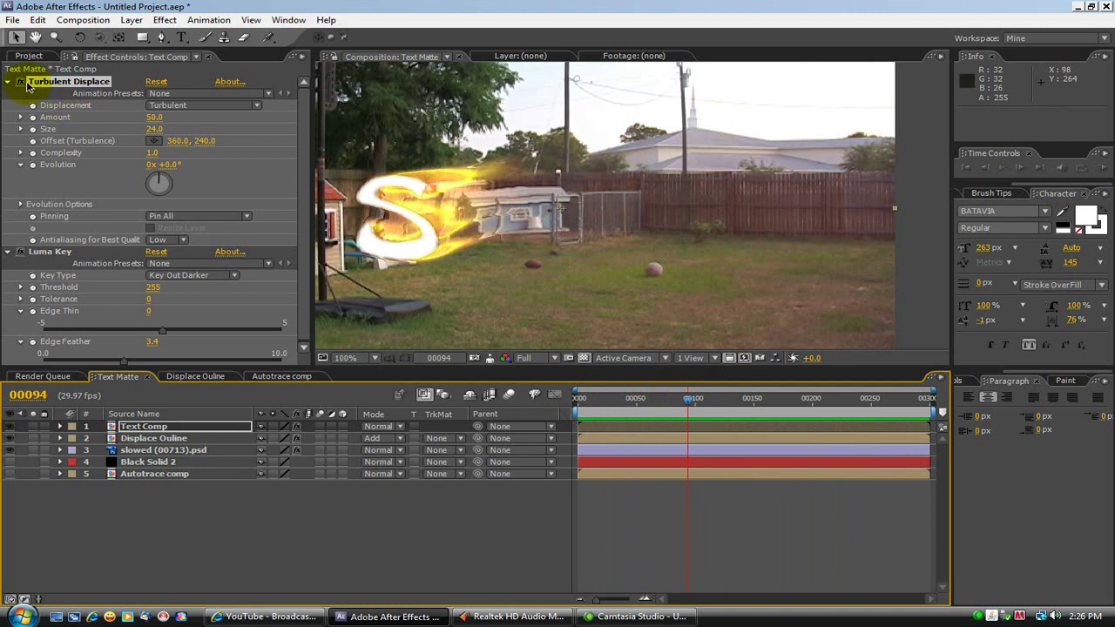
pyautogui.click(25, 87)
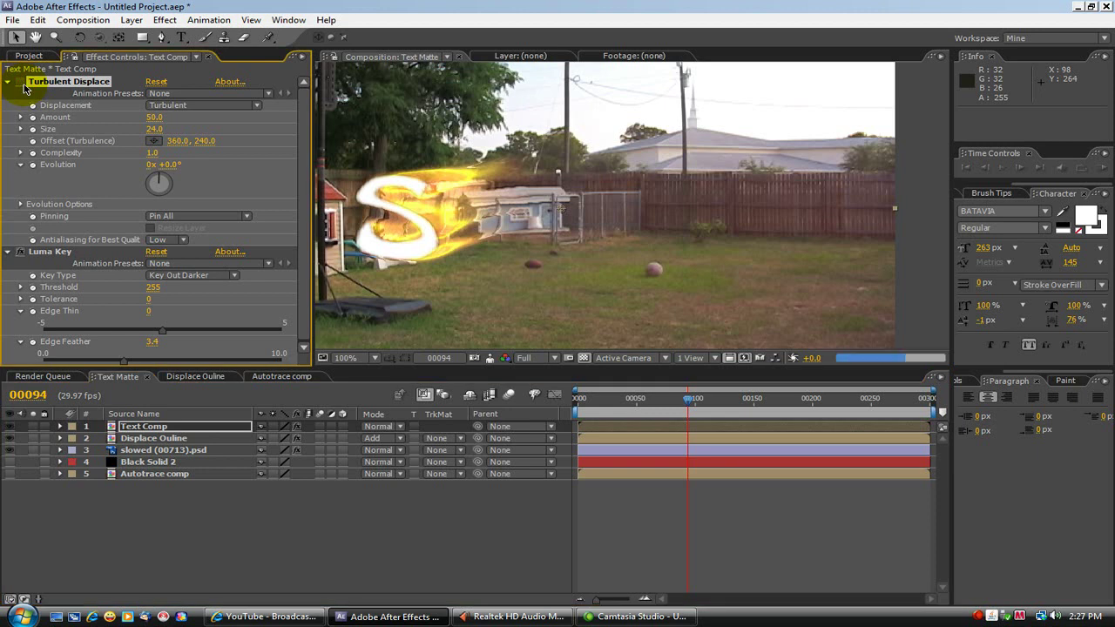
pyautogui.click(708, 416)
pyautogui.moveTo(691, 403); pyautogui.dragTo(860, 408)
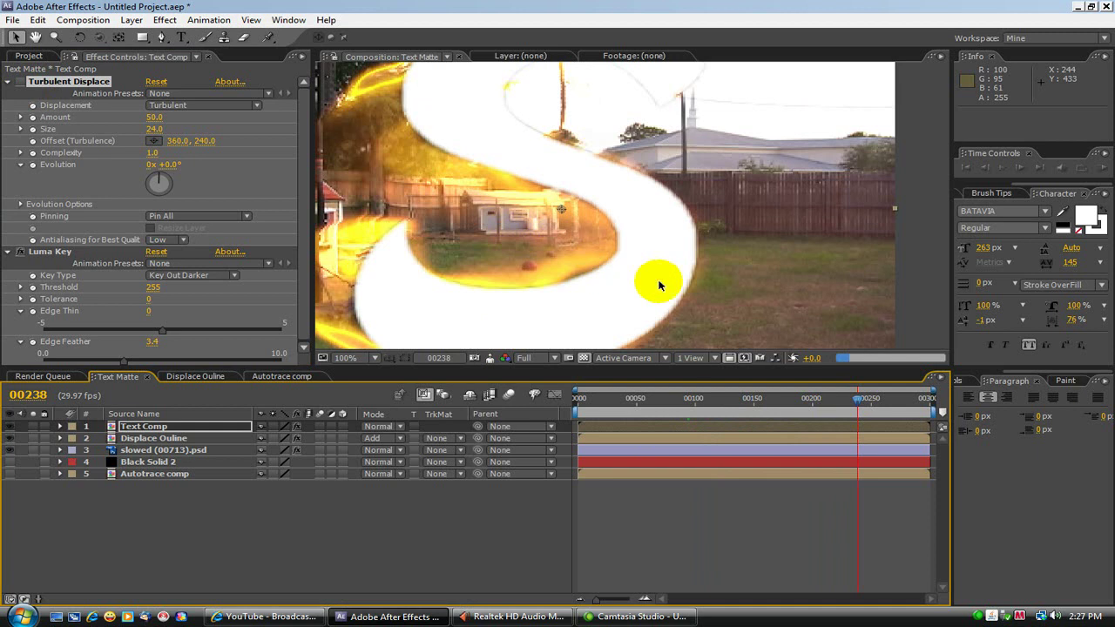
pyautogui.click(850, 402)
pyautogui.moveTo(851, 404); pyautogui.dragTo(684, 323)
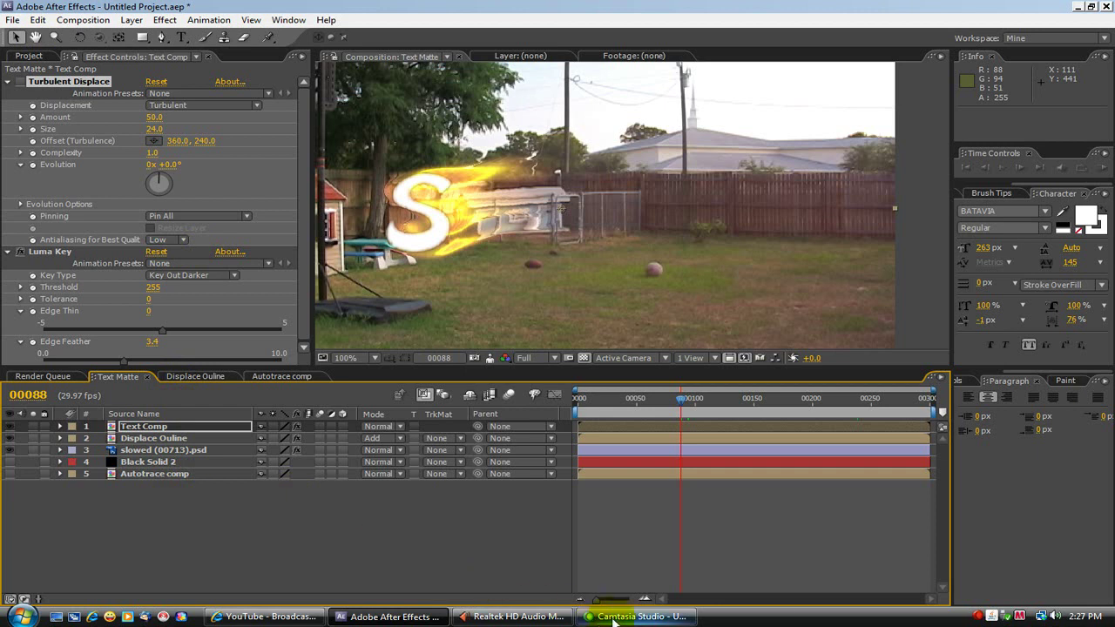
pyautogui.click(642, 621)
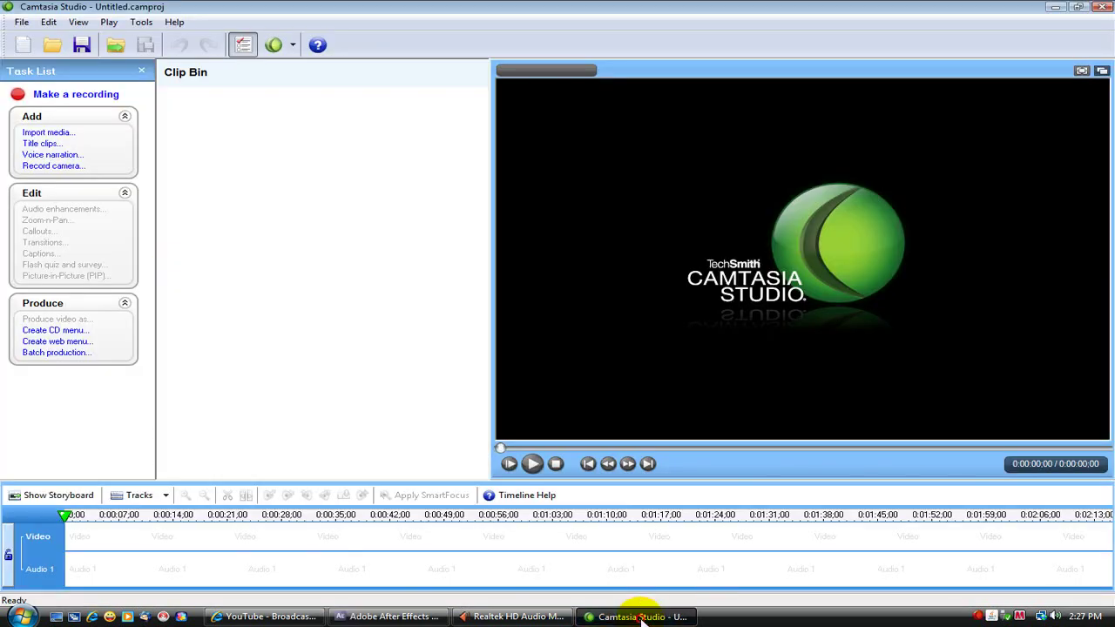